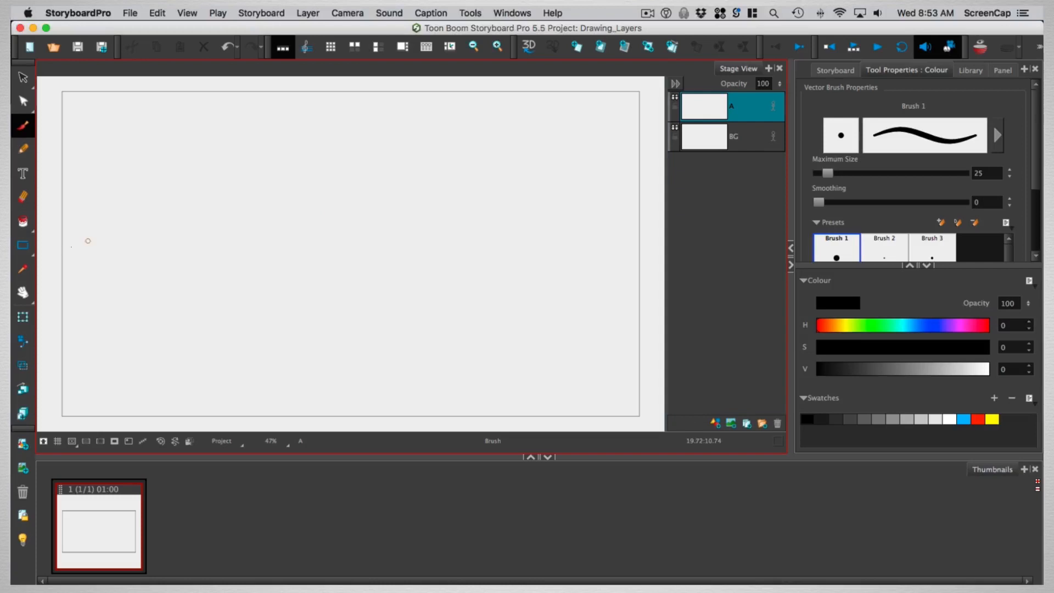
# Draw a long, gently curved line across the lower frame on layer A and toggle the layer's visibility off and on
pyautogui.moveTo(55, 352)
pyautogui.mouseDown()
pyautogui.moveTo(235, 338)
pyautogui.moveTo(649, 339)
pyautogui.mouseUp()
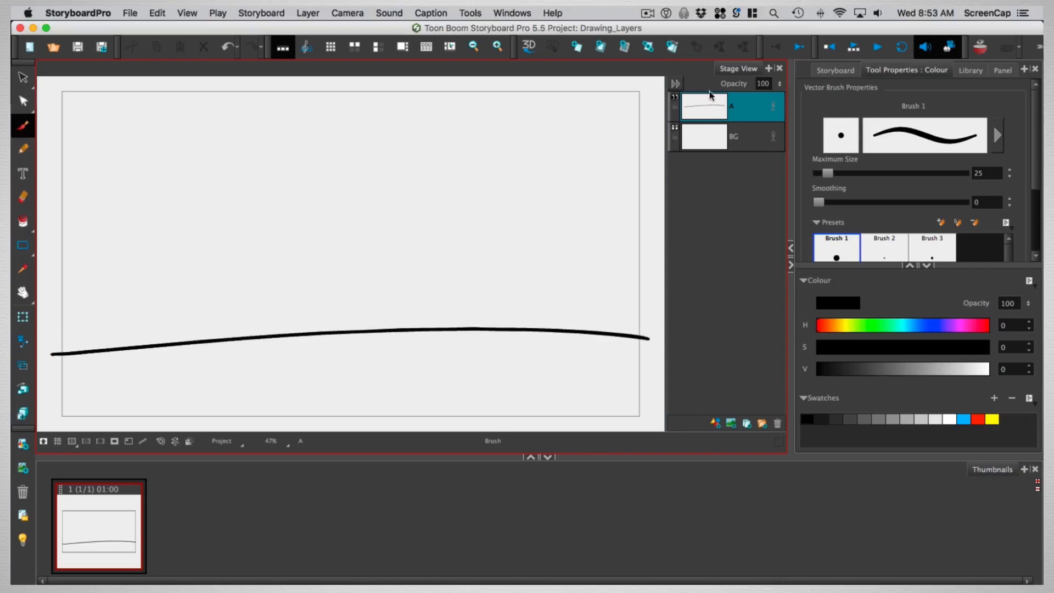
pyautogui.moveTo(694, 105); pyautogui.dragTo(722, 169)
pyautogui.moveTo(712, 107); pyautogui.dragTo(723, 100)
pyautogui.click(674, 99)
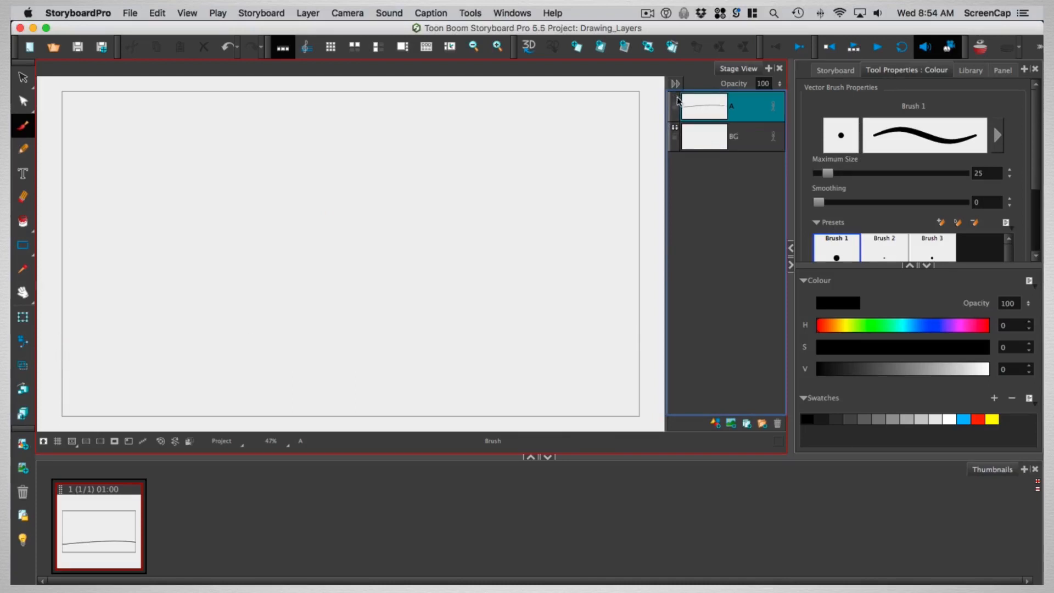
pyautogui.click(675, 99)
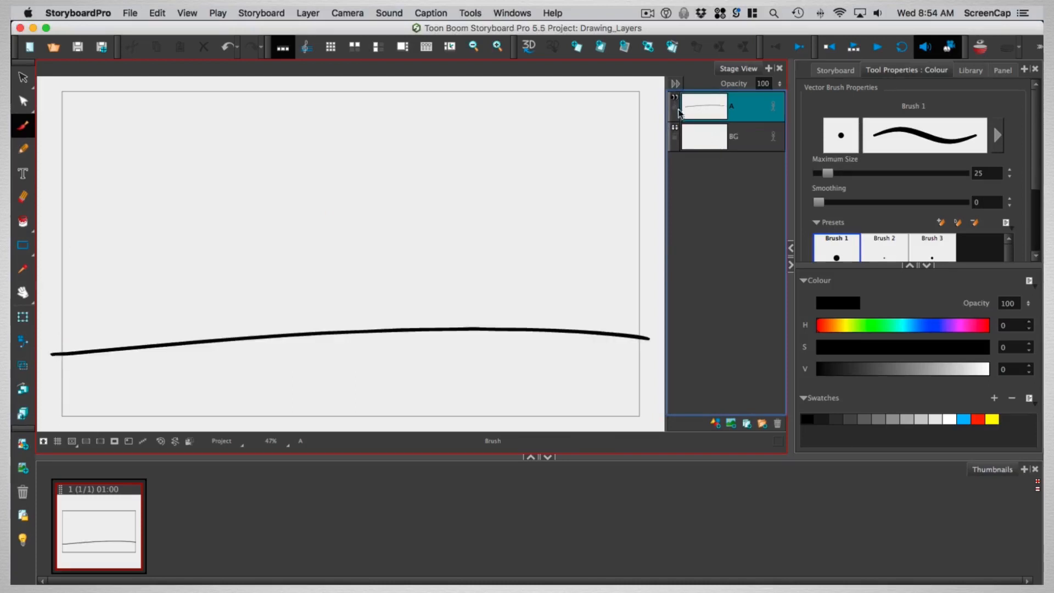
# Lock and unlock layer A, and try lowering the layer's opacity
pyautogui.click(676, 109)
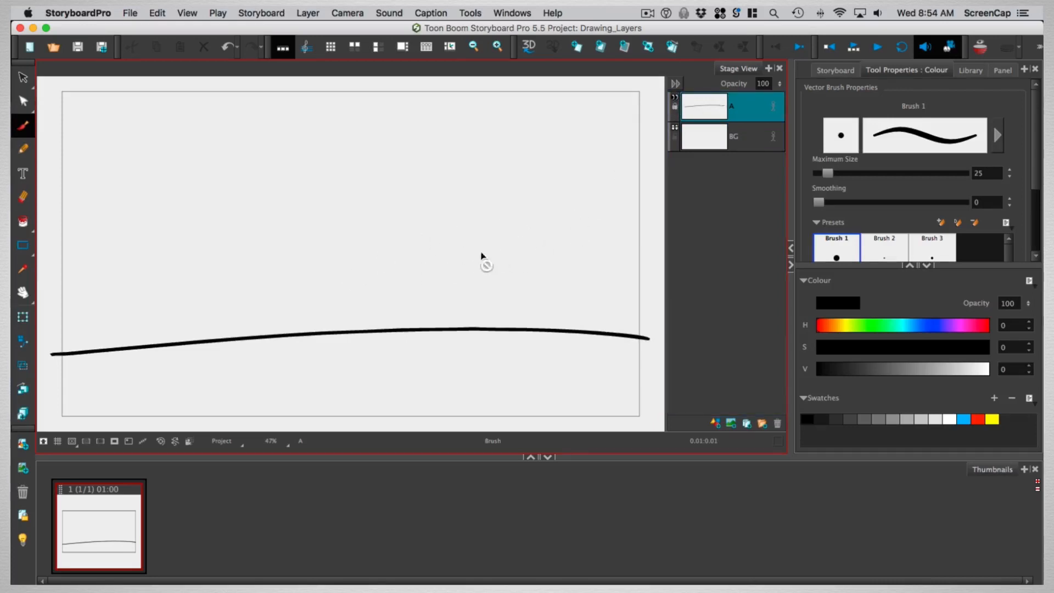
pyautogui.click(674, 106)
pyautogui.moveTo(779, 84)
pyautogui.mouseDown()
pyautogui.moveTo(780, 200)
pyautogui.moveTo(783, 159)
pyautogui.mouseUp()
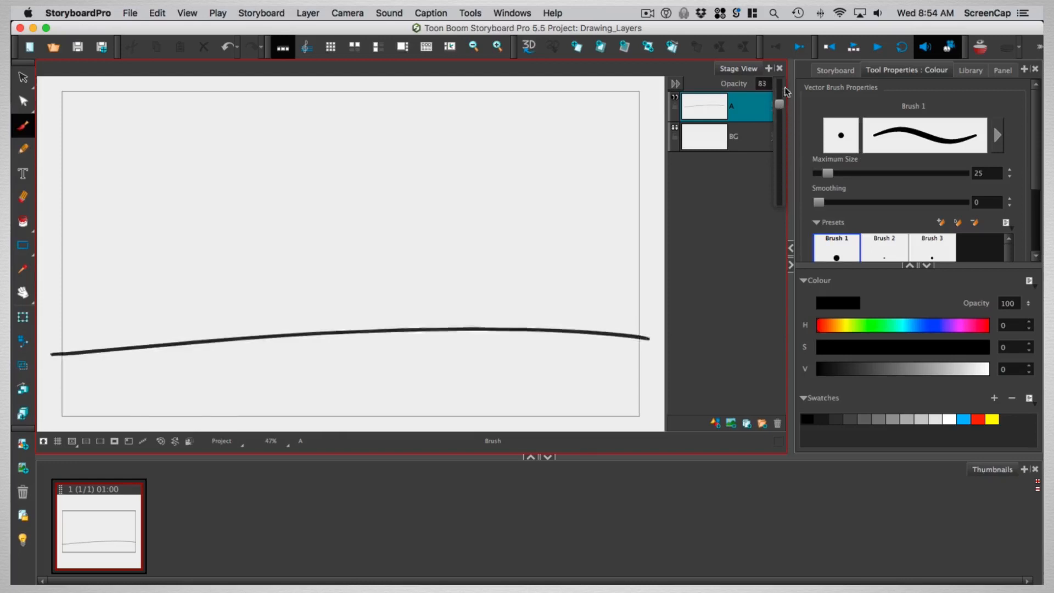
# Rename layer A as LineArt
pyautogui.rightClick(734, 105)
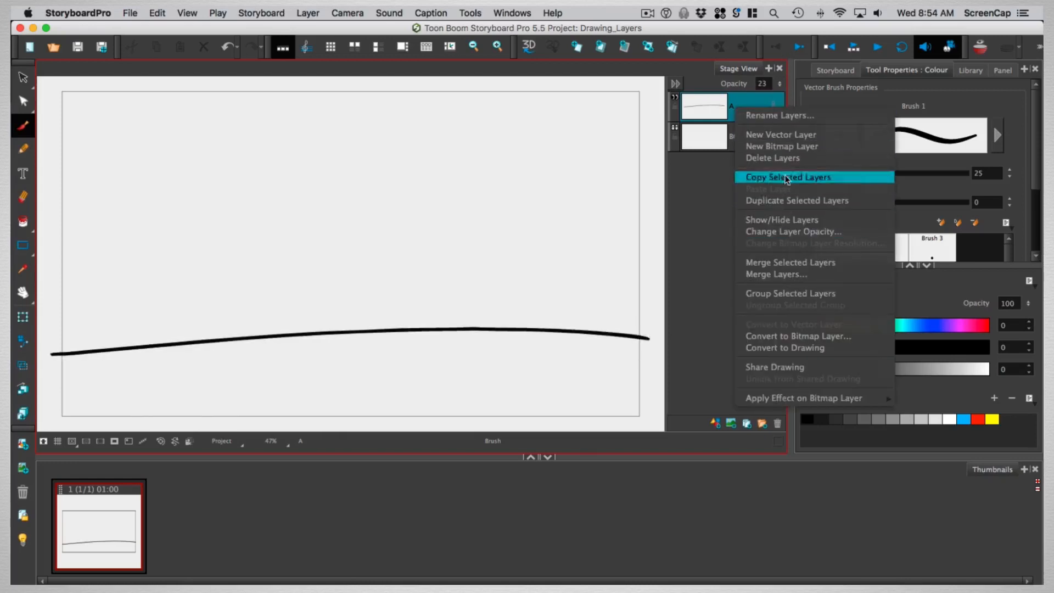
pyautogui.click(789, 116)
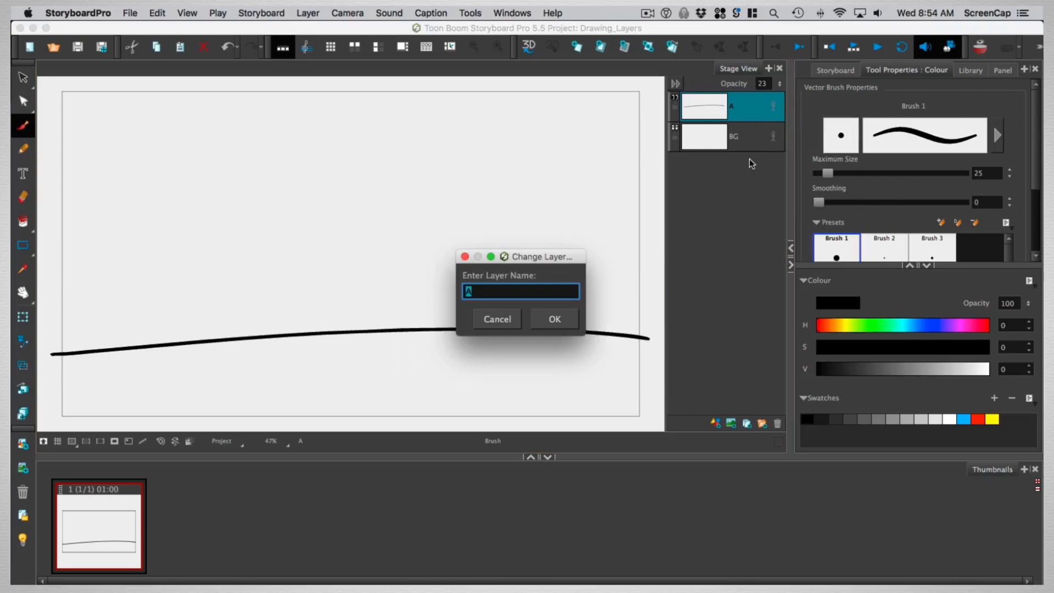
pyautogui.write('LineArt')
pyautogui.press('Return')
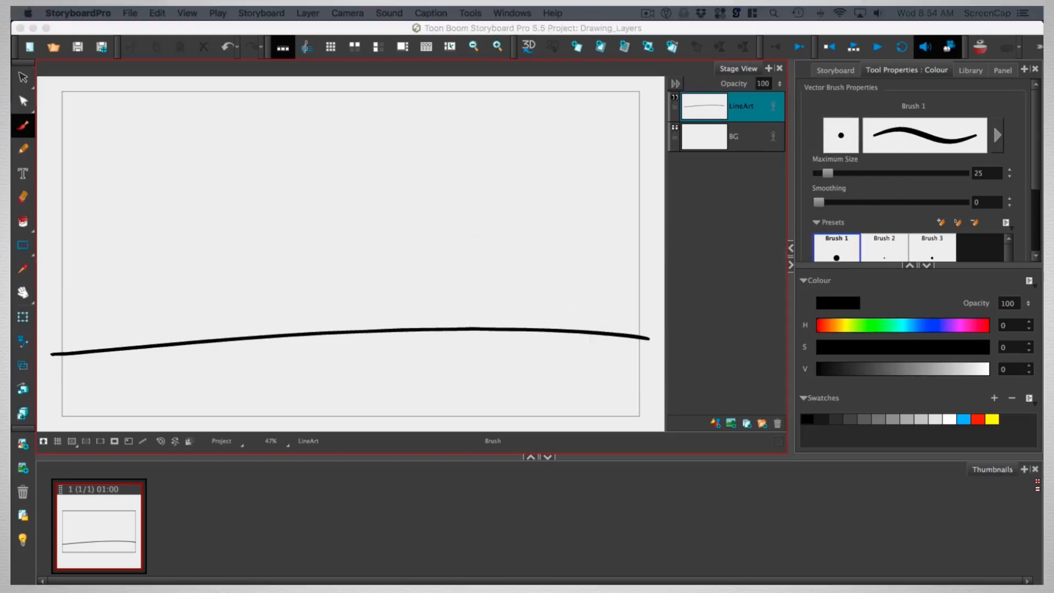
# Delete the LineArt layer from the panel
pyautogui.rightClick(729, 111)
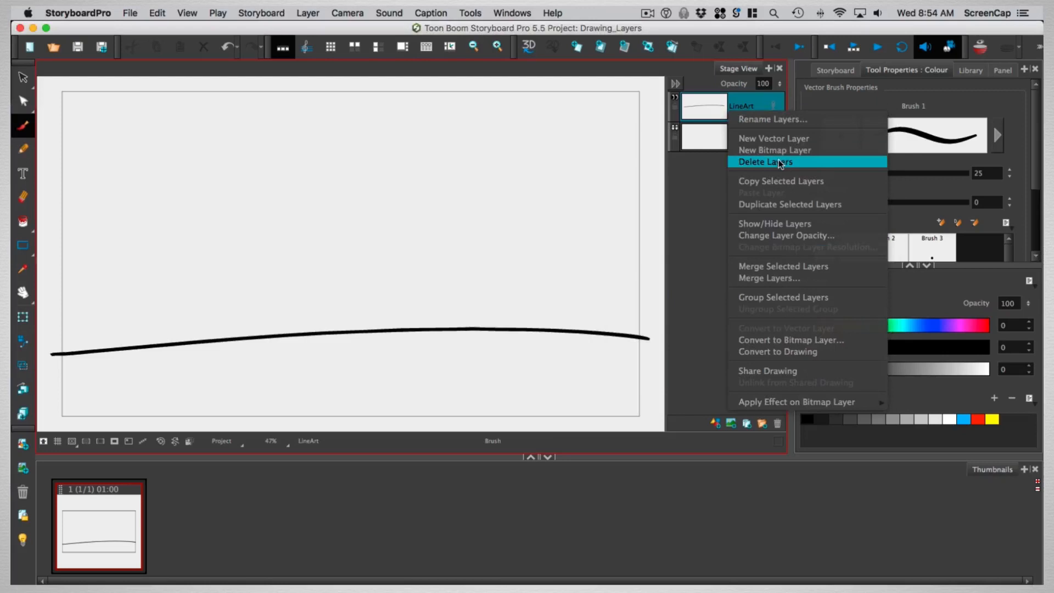
pyautogui.click(722, 121)
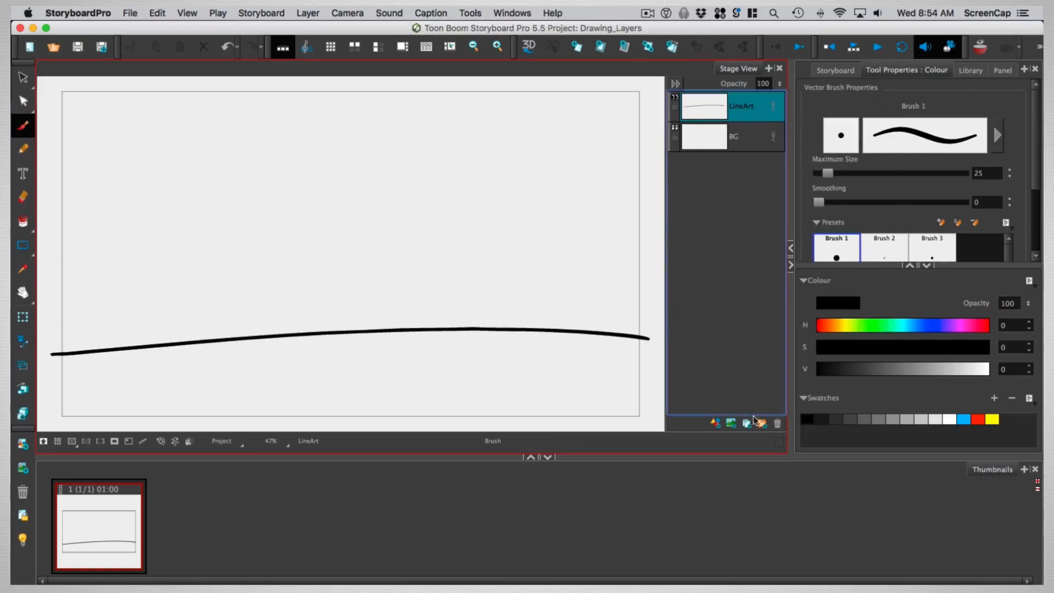
pyautogui.click(778, 425)
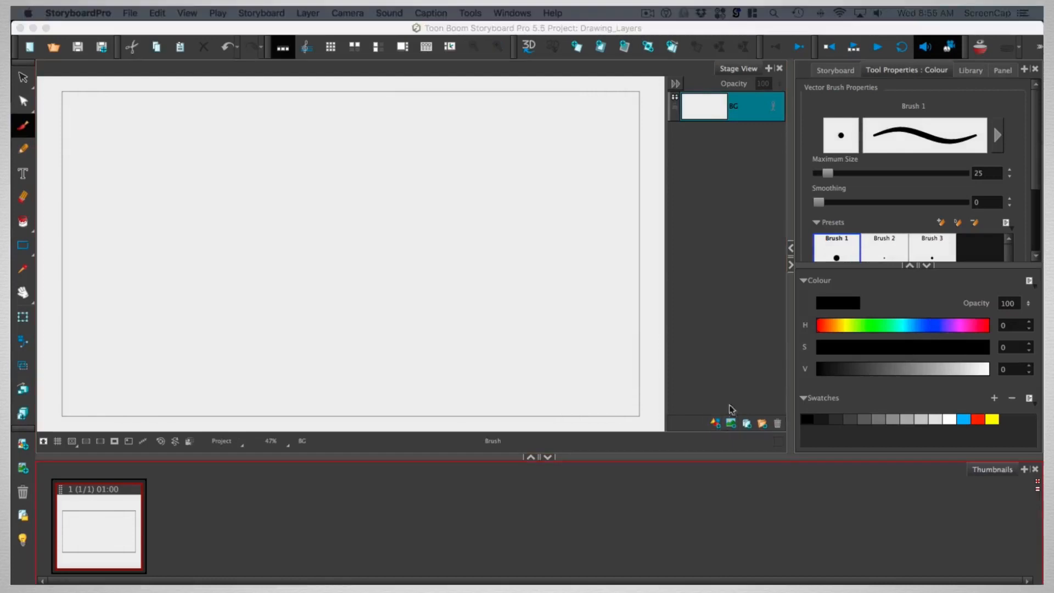
# Add a vector layer above the BG layer and name it Vector_Layer
pyautogui.click(715, 423)
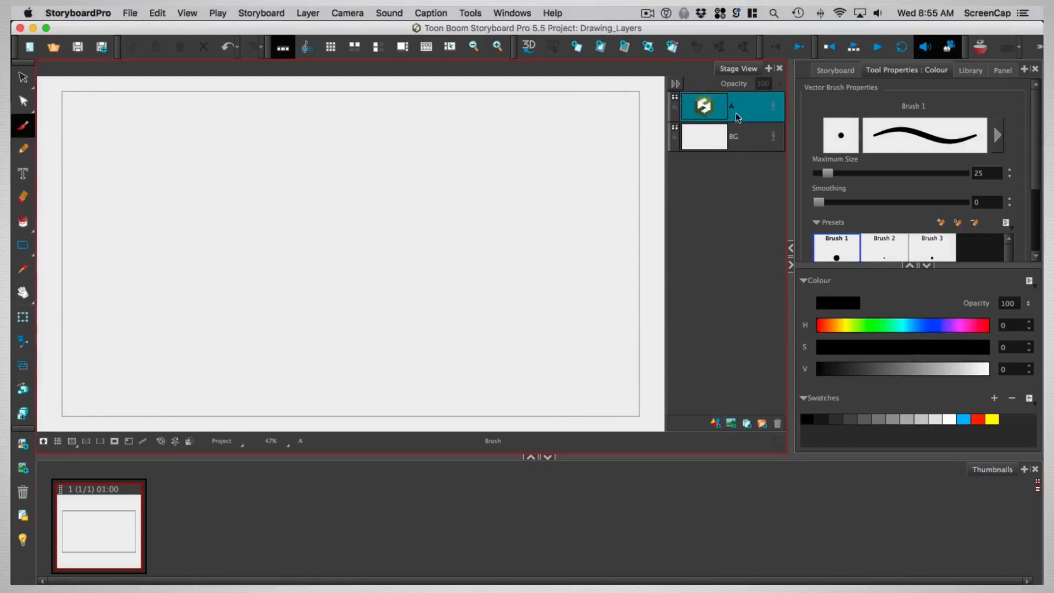
pyautogui.doubleClick(735, 109)
pyautogui.write('Vector_Layer')
pyautogui.press('Return')
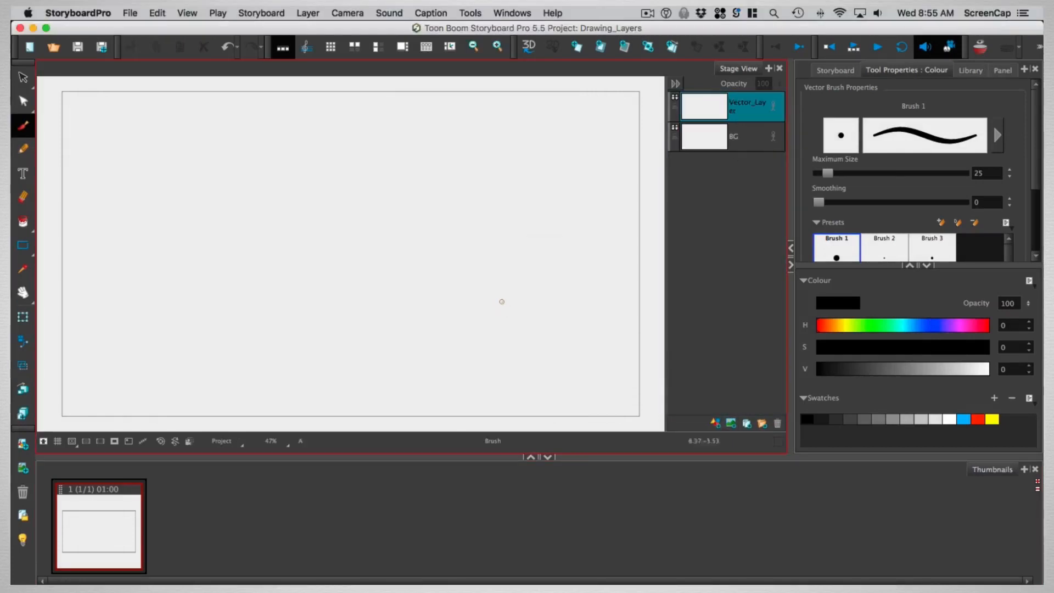
# Add a bitmap layer above Vector_Layer and name it Bitmap_Layer
pyautogui.click(730, 423)
pyautogui.doubleClick(737, 106)
pyautogui.write('Bitmap_Layer')
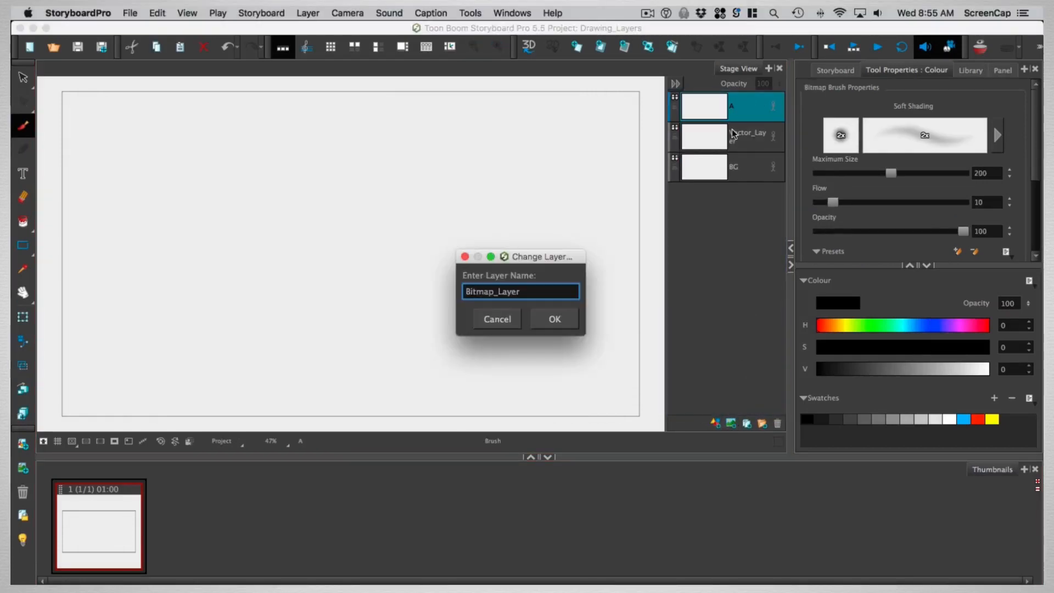
pyautogui.press('Return')
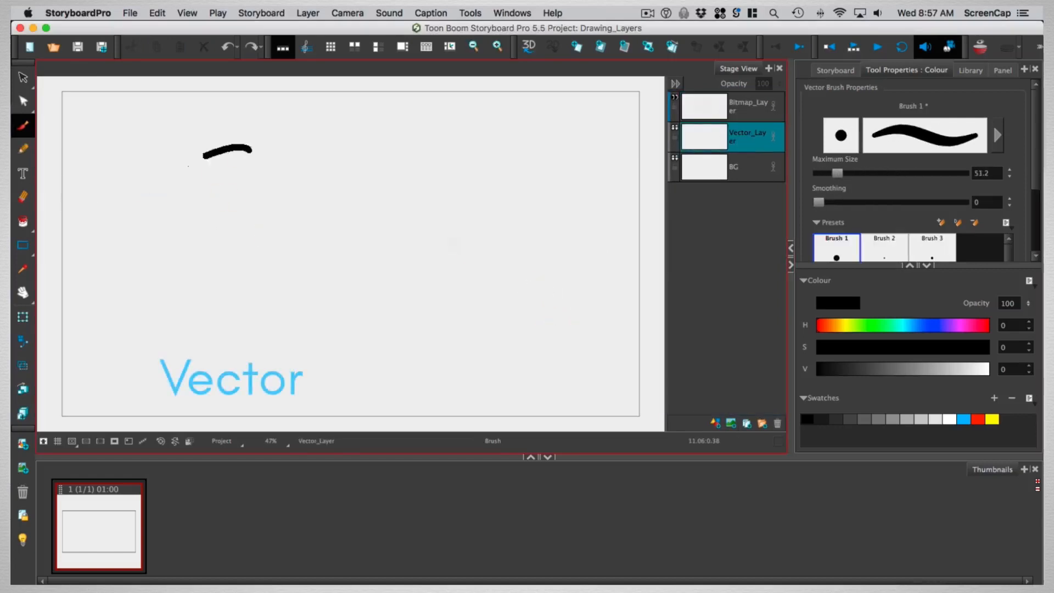
# Draw a smiley face with a round head, smile and two oval eyes on Vector_Layer using the black Brush 1
pyautogui.moveTo(188, 166); pyautogui.dragTo(233, 145)
pyautogui.moveTo(199, 259); pyautogui.dragTo(284, 268)
pyautogui.moveTo(214, 192)
pyautogui.mouseDown()
pyautogui.moveTo(204, 216)
pyautogui.moveTo(211, 192)
pyautogui.mouseUp()
pyautogui.moveTo(269, 190); pyautogui.dragTo(270, 191)
# Draw a matching smiley face beside the first one on Bitmap_Layer using the Ink Brush preset
pyautogui.click(747, 106)
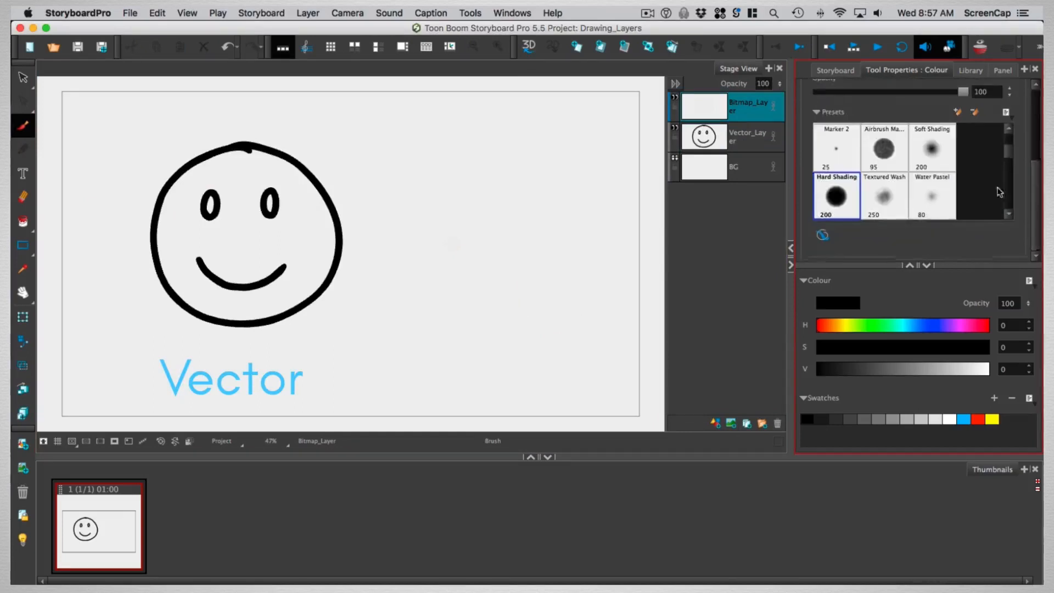
pyautogui.moveTo(496, 139)
pyautogui.mouseDown()
pyautogui.moveTo(546, 188)
pyautogui.moveTo(505, 144)
pyautogui.moveTo(513, 140)
pyautogui.mouseUp()
pyautogui.press('super+z')
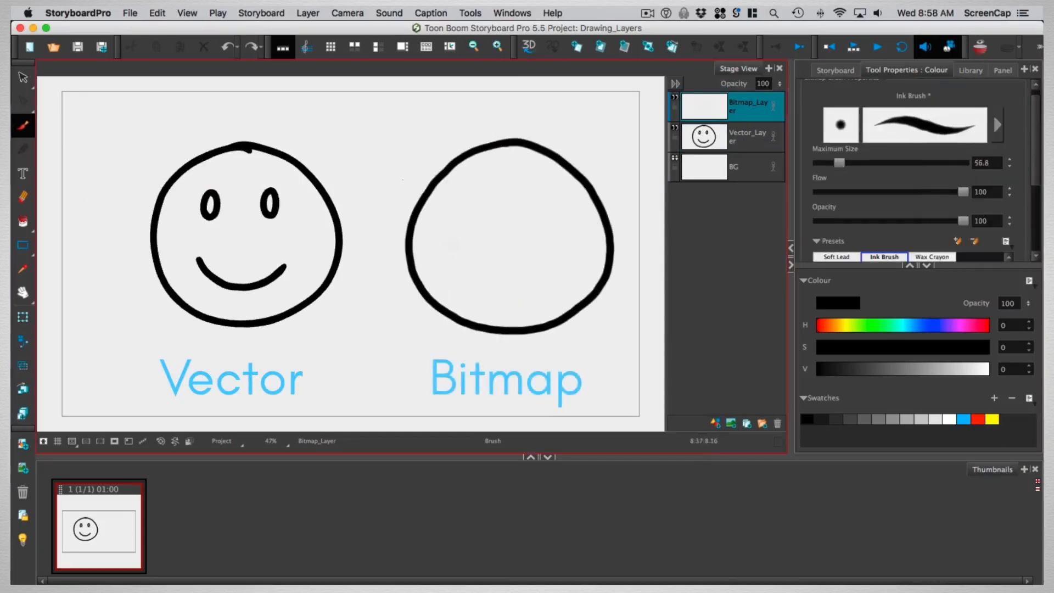
pyautogui.moveTo(476, 192); pyautogui.dragTo(477, 193)
pyautogui.moveTo(547, 193); pyautogui.dragTo(547, 195)
pyautogui.moveTo(456, 255)
pyautogui.mouseDown()
pyautogui.moveTo(537, 289)
pyautogui.moveTo(576, 246)
pyautogui.mouseUp()
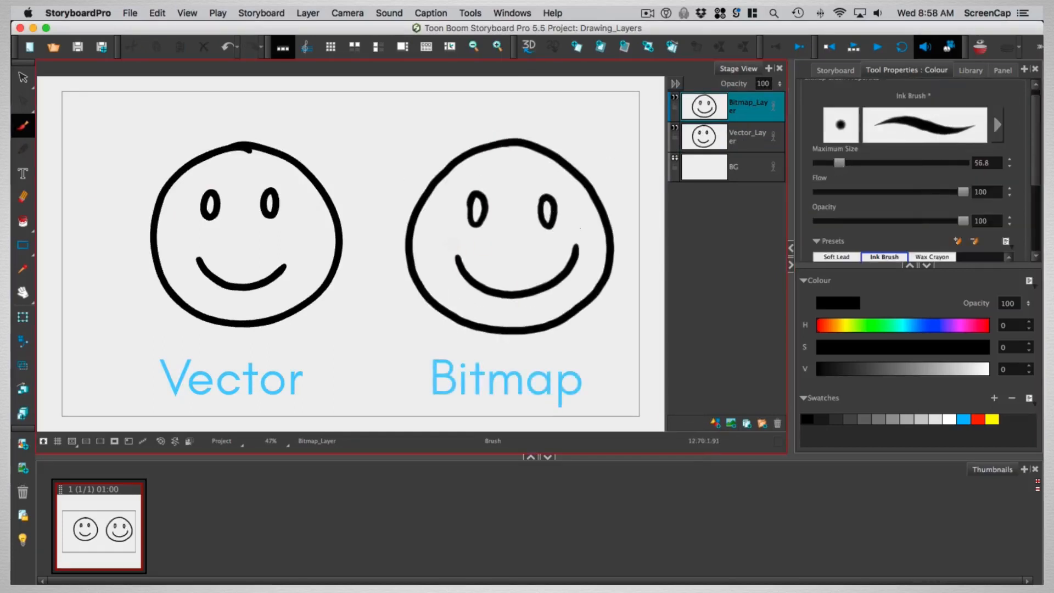
# Try reshaping the lower part of the vector face's lines on Vector_Layer with the Contour Editor
pyautogui.click(756, 147)
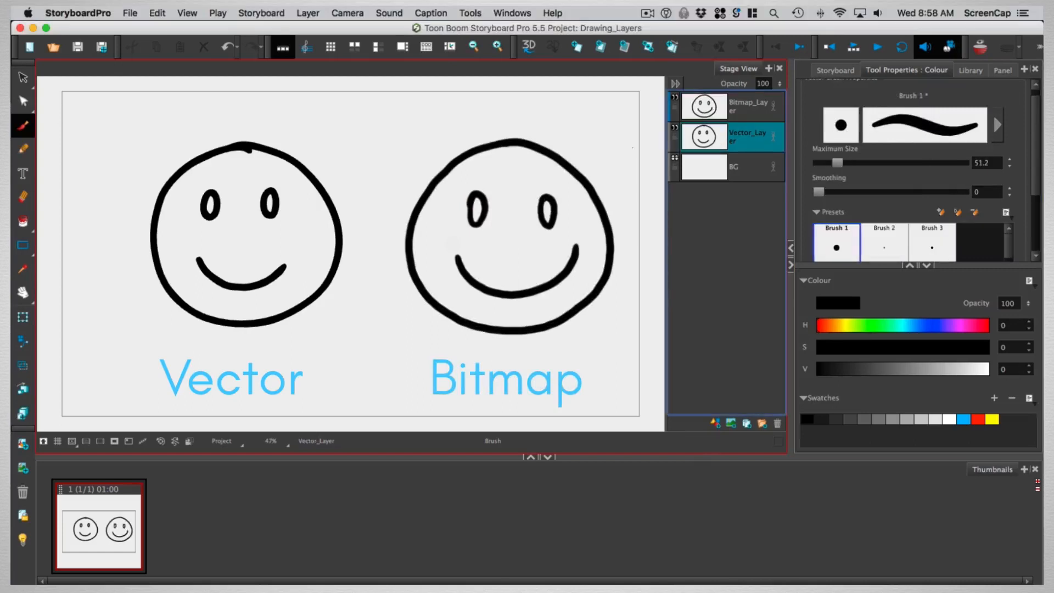
pyautogui.click(24, 104)
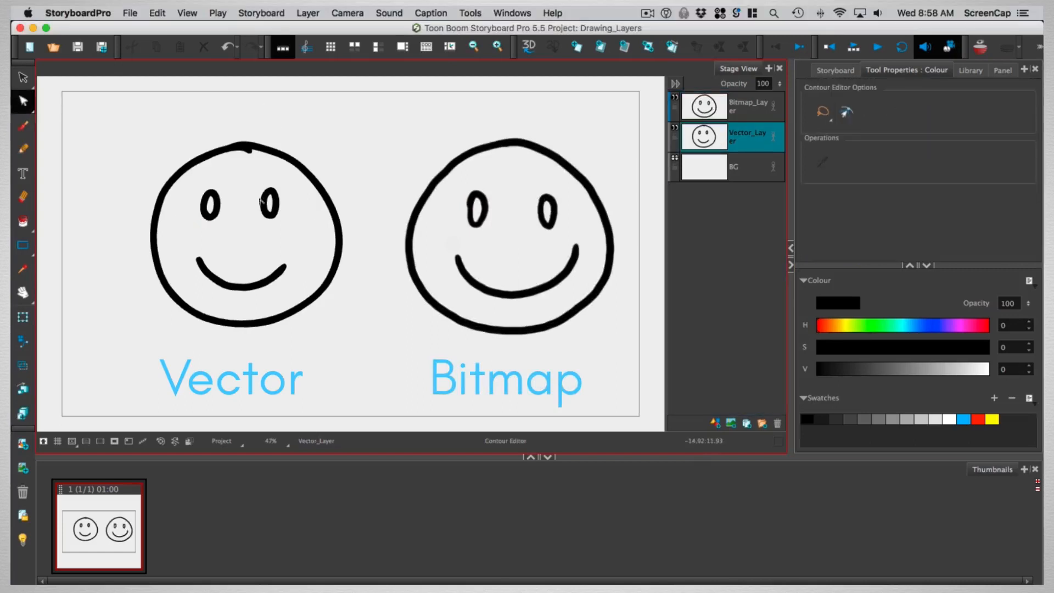
pyautogui.click(266, 282)
pyautogui.moveTo(285, 293)
pyautogui.mouseDown()
pyautogui.moveTo(341, 153)
pyautogui.moveTo(265, 342)
pyautogui.mouseUp()
pyautogui.click(275, 302)
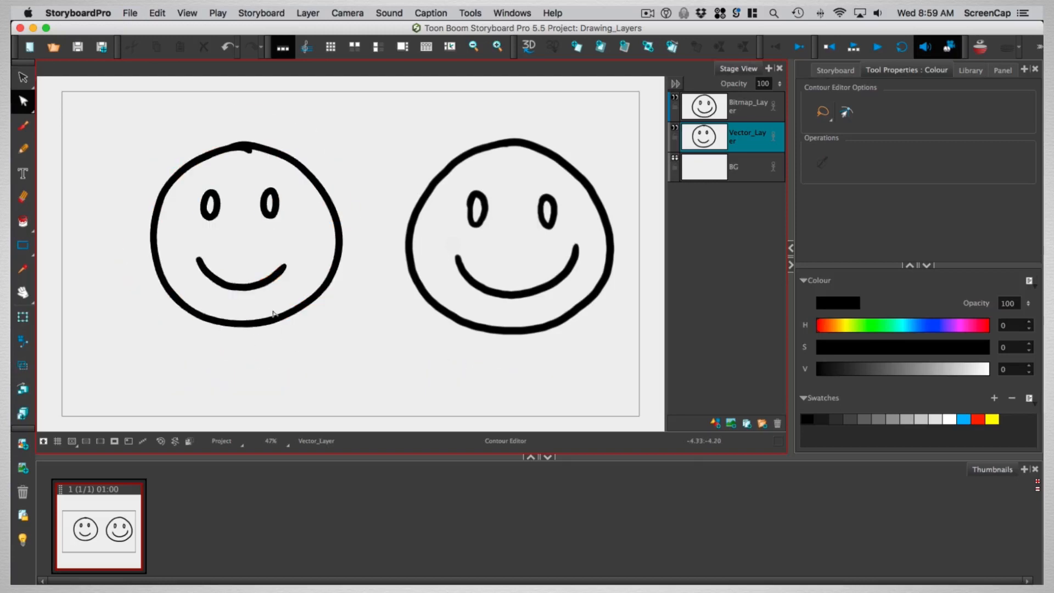
# Try pulling a contour point on the vector head's lower right outline outward into a bulge, and undo the change
pyautogui.scroll(-2, 274, 313)
pyautogui.scroll(6, 273, 313)
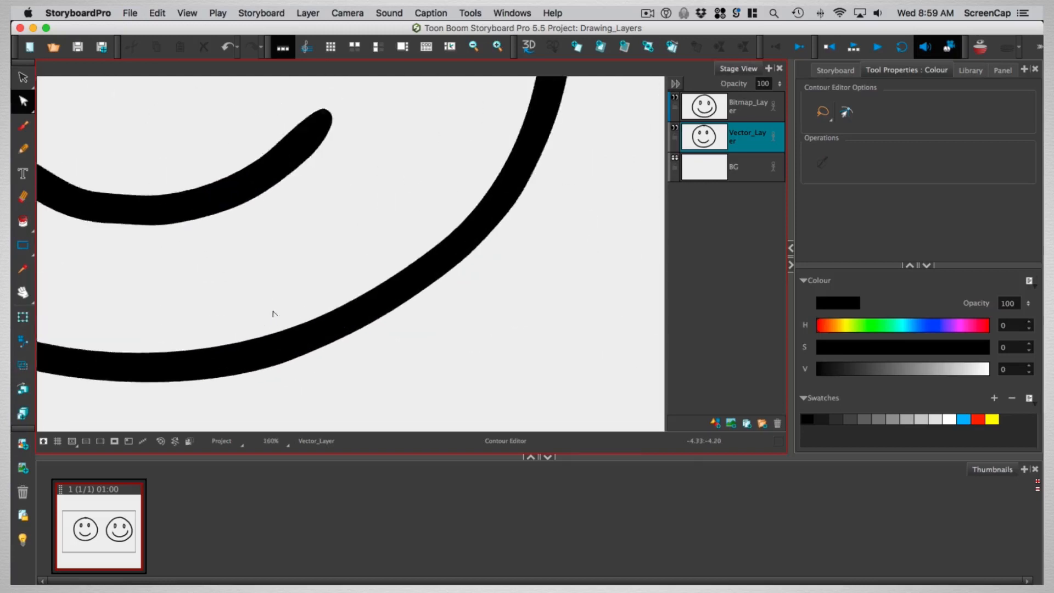
pyautogui.scroll(3, 273, 314)
pyautogui.click(470, 316)
pyautogui.moveTo(464, 283)
pyautogui.mouseDown()
pyautogui.moveTo(541, 336)
pyautogui.moveTo(598, 354)
pyautogui.mouseUp()
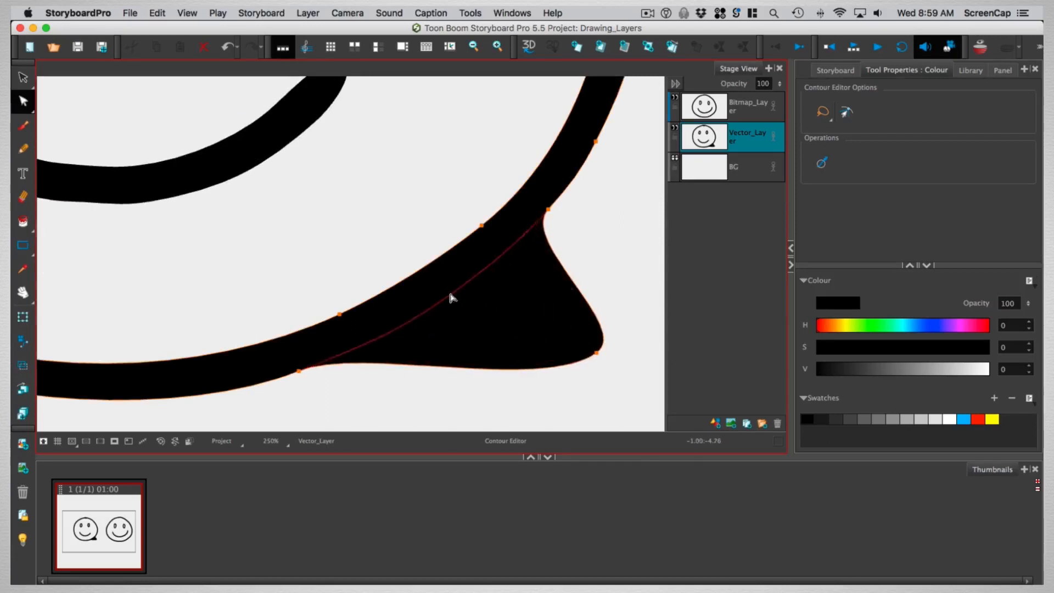
pyautogui.hotkey('ctrl', 'z')
pyautogui.click(501, 282)
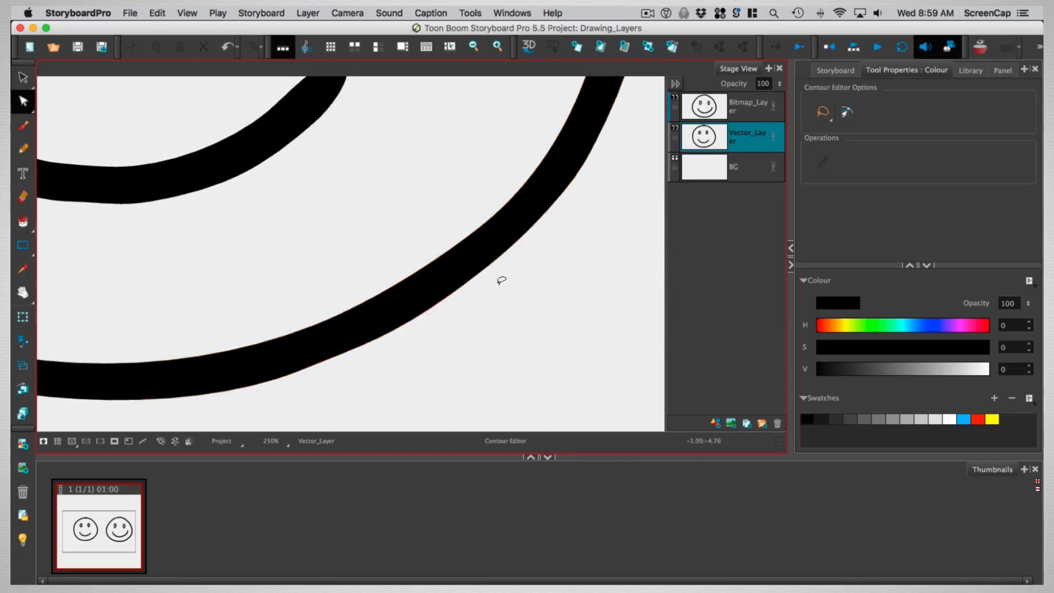
# Examine the edge quality of the bitmap face's strokes up close and compare it with the vector lines
pyautogui.scroll(2, 501, 281)
pyautogui.scroll(-2, 501, 281)
pyautogui.press('space')
pyautogui.moveTo(564, 289)
pyautogui.mouseDown()
pyautogui.moveTo(470, 301)
pyautogui.moveTo(404, 334)
pyautogui.mouseUp()
pyautogui.moveTo(574, 278)
pyautogui.mouseDown()
pyautogui.moveTo(400, 357)
pyautogui.moveTo(307, 341)
pyautogui.mouseUp()
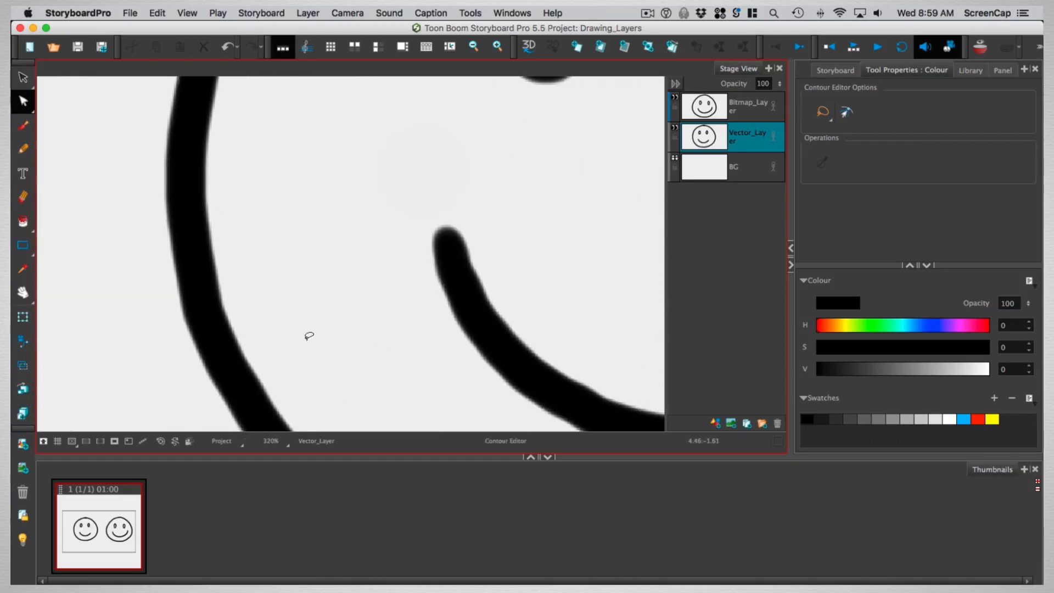
pyautogui.scroll(-3, 308, 335)
pyautogui.scroll(3, 309, 336)
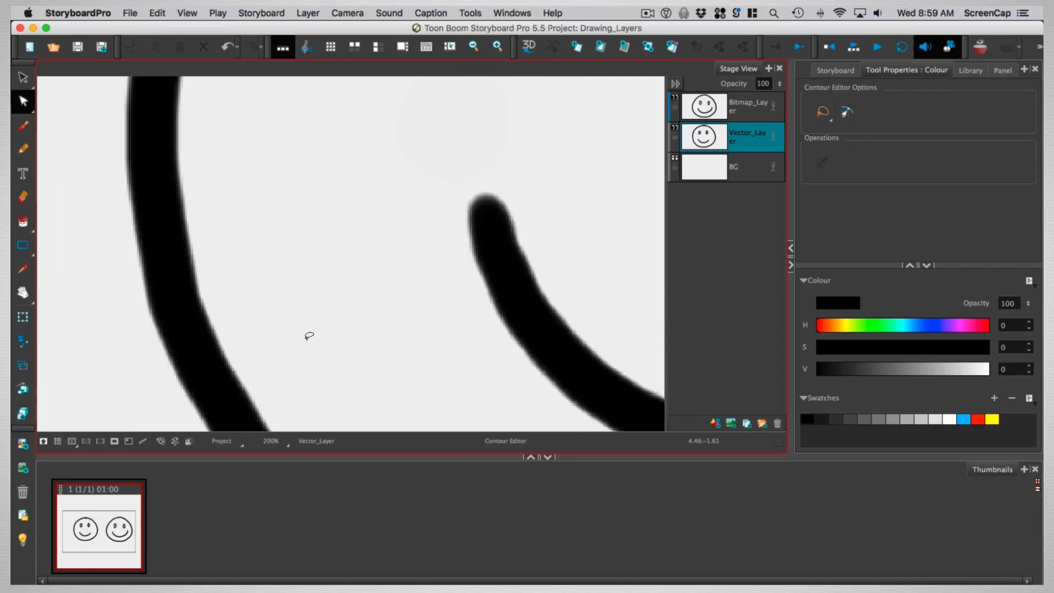
pyautogui.scroll(-4, 309, 336)
# Move the vector face's smile upward and reposition its two eyes closer together with the Select tool
pyautogui.hotkey('alt', 's')
pyautogui.click(223, 284)
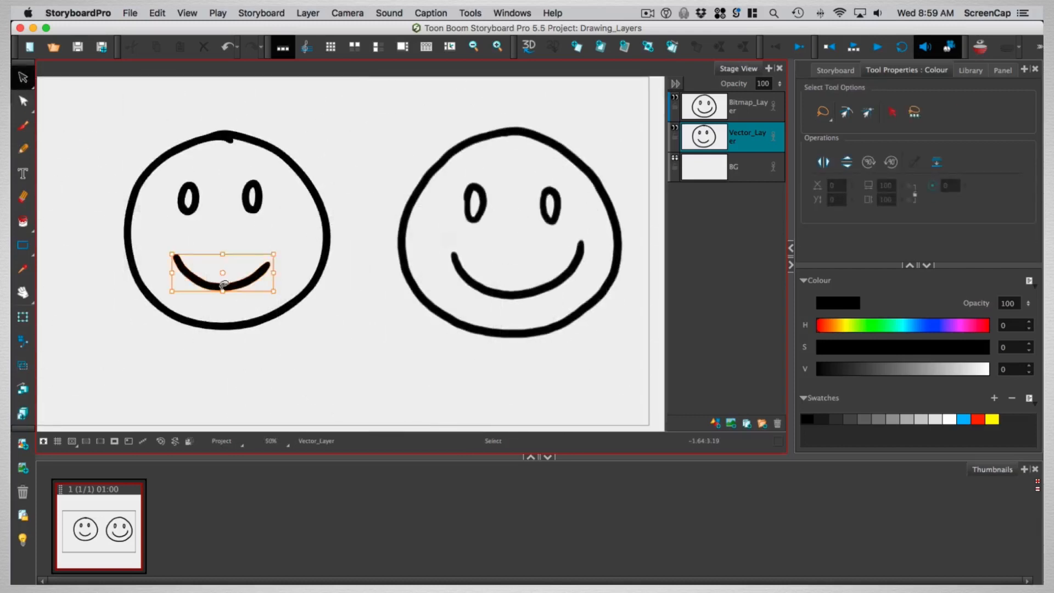
pyautogui.moveTo(244, 284)
pyautogui.mouseDown()
pyautogui.moveTo(247, 302)
pyautogui.moveTo(253, 246)
pyautogui.mouseUp()
pyautogui.click(260, 279)
pyautogui.click(253, 251)
pyautogui.moveTo(207, 165)
pyautogui.mouseDown()
pyautogui.moveTo(178, 193)
pyautogui.moveTo(211, 180)
pyautogui.moveTo(213, 191)
pyautogui.mouseUp()
pyautogui.moveTo(259, 168)
pyautogui.mouseDown()
pyautogui.moveTo(266, 203)
pyautogui.moveTo(265, 166)
pyautogui.moveTo(248, 191)
pyautogui.mouseUp()
# Draw a new face on Bitmap_Layer with the Colored Pencil preset, sketching the round head, two oval eyes and a smile
pyautogui.moveTo(404, 314)
pyautogui.mouseDown()
pyautogui.moveTo(470, 316)
pyautogui.moveTo(447, 113)
pyautogui.moveTo(422, 324)
pyautogui.moveTo(507, 323)
pyautogui.mouseUp()
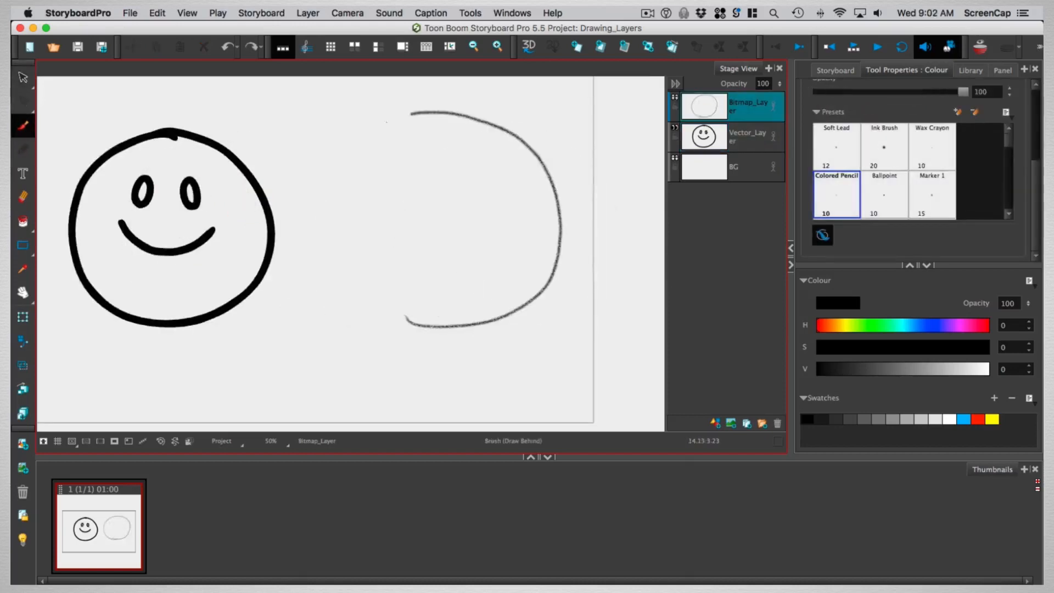
pyautogui.moveTo(483, 174); pyautogui.dragTo(482, 175)
pyautogui.moveTo(402, 174); pyautogui.dragTo(400, 175)
pyautogui.moveTo(384, 248); pyautogui.dragTo(506, 239)
# Shade the pencil face's eyes and sketch a short lower-lip line beneath the smile
pyautogui.moveTo(478, 178); pyautogui.dragTo(483, 197)
pyautogui.moveTo(401, 178); pyautogui.dragTo(404, 201)
pyautogui.press('super+z')
pyautogui.moveTo(418, 272)
pyautogui.mouseDown()
pyautogui.moveTo(467, 272)
pyautogui.moveTo(456, 284)
pyautogui.mouseUp()
pyautogui.press('super+z')
# Rework the pencil head's outline and hatch shading along its left and lower edges
pyautogui.moveTo(557, 192)
pyautogui.mouseDown()
pyautogui.moveTo(560, 215)
pyautogui.moveTo(403, 327)
pyautogui.mouseUp()
pyautogui.moveTo(550, 275); pyautogui.dragTo(392, 325)
pyautogui.press('super+z')
pyautogui.press('super+z')
pyautogui.moveTo(330, 186); pyautogui.dragTo(325, 236)
pyautogui.moveTo(330, 203); pyautogui.dragTo(339, 275)
pyautogui.moveTo(342, 248)
pyautogui.mouseDown()
pyautogui.moveTo(364, 298)
pyautogui.moveTo(400, 315)
pyautogui.mouseUp()
pyautogui.moveTo(420, 305); pyautogui.dragTo(431, 329)
pyautogui.moveTo(328, 310); pyautogui.dragTo(386, 341)
pyautogui.moveTo(386, 342); pyautogui.dragTo(544, 324)
# Try further shading strokes along the pencil face's lower edge, and undo them
pyautogui.moveTo(296, 324); pyautogui.dragTo(557, 347)
pyautogui.press('super+z')
pyautogui.press('super+z')
pyautogui.moveTo(375, 305); pyautogui.dragTo(512, 319)
pyautogui.moveTo(290, 319); pyautogui.dragTo(414, 328)
pyautogui.moveTo(337, 335); pyautogui.dragTo(510, 316)
pyautogui.moveTo(428, 323); pyautogui.dragTo(491, 332)
pyautogui.moveTo(403, 322); pyautogui.dragTo(276, 317)
pyautogui.press('super+z')
pyautogui.press('super+z')
pyautogui.press('super+z')
pyautogui.press('super+z')
pyautogui.press('super+z')
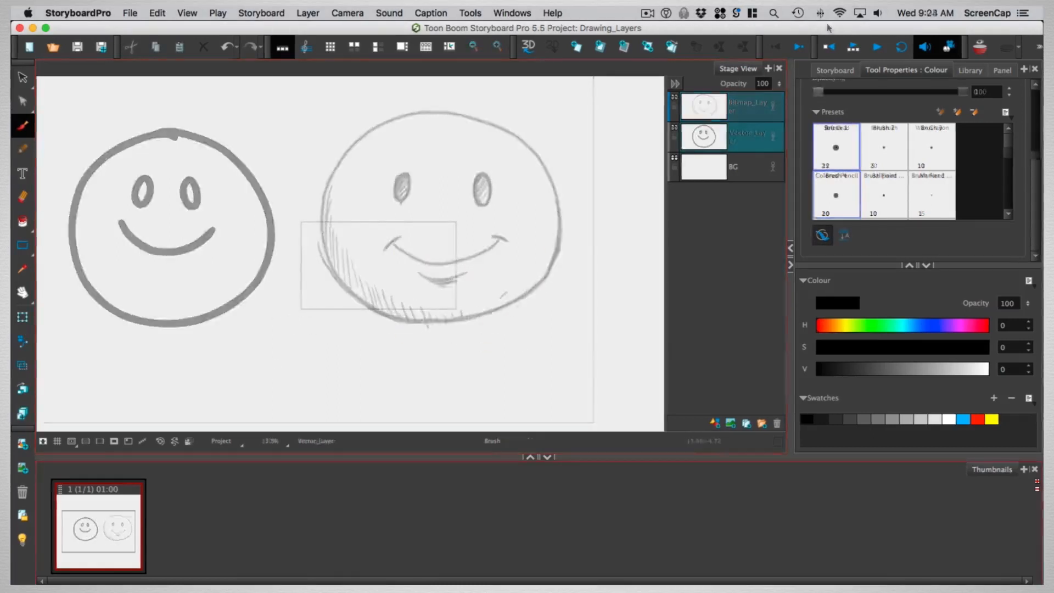
# Draw a long horizon line with hills on Vector_Layer, extending well beyond both sides of the camera frame
pyautogui.moveTo(122, 298); pyautogui.dragTo(664, 294)
pyautogui.moveTo(241, 296); pyautogui.dragTo(48, 305)
pyautogui.moveTo(412, 287)
pyautogui.mouseDown()
pyautogui.moveTo(483, 261)
pyautogui.moveTo(583, 267)
pyautogui.moveTo(651, 298)
pyautogui.mouseUp()
pyautogui.moveTo(324, 282)
pyautogui.mouseDown()
pyautogui.moveTo(247, 269)
pyautogui.moveTo(132, 277)
pyautogui.moveTo(81, 306)
pyautogui.mouseUp()
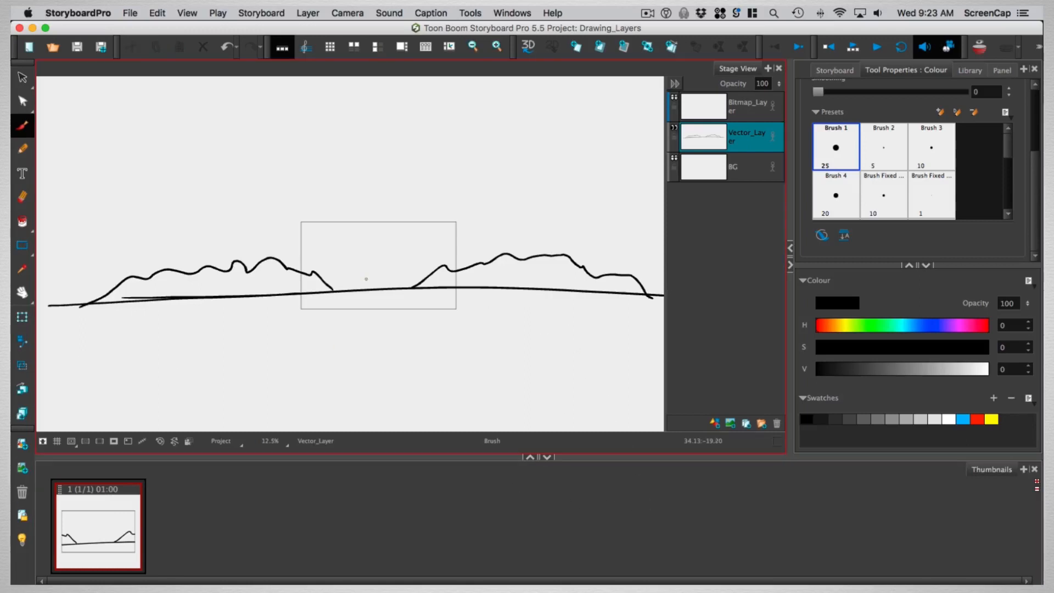
pyautogui.moveTo(331, 286); pyautogui.dragTo(423, 286)
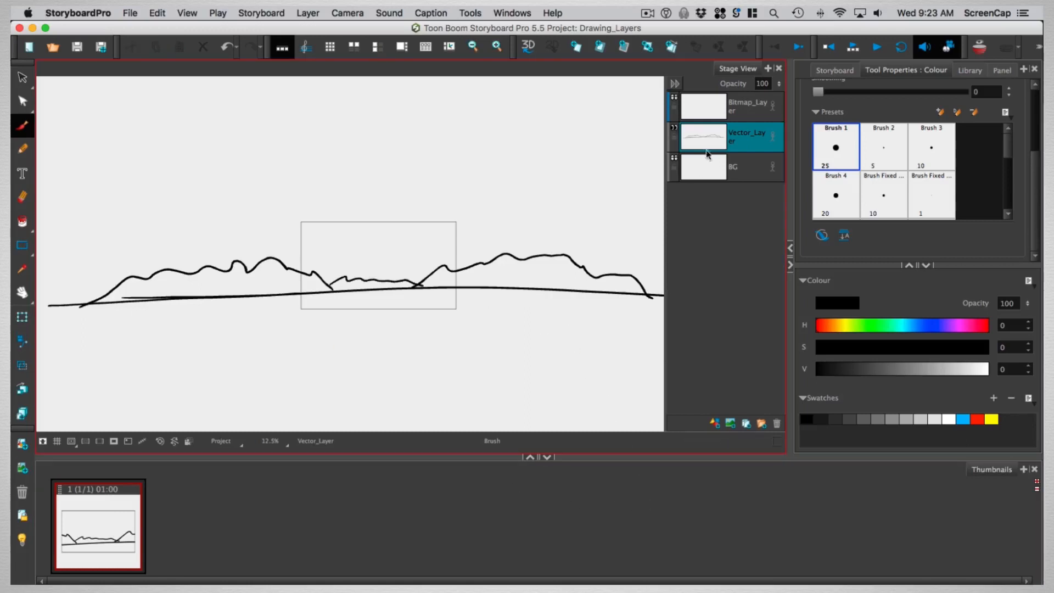
# Select all of the landscape artwork on Vector_Layer and delete it
pyautogui.moveTo(367, 350)
pyautogui.mouseDown()
pyautogui.moveTo(525, 115)
pyautogui.moveTo(313, 395)
pyautogui.mouseUp()
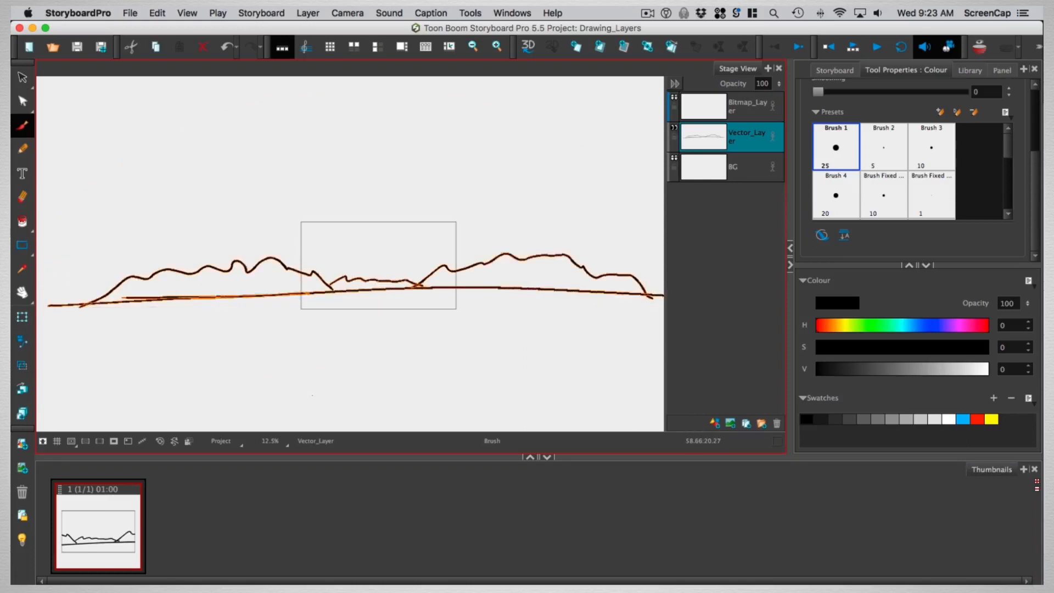
pyautogui.press('Delete')
# Paint several long horizontal strokes on Bitmap_Layer with the Soft Shading preset, crossing the full width of the bitmap canvas
pyautogui.click(703, 109)
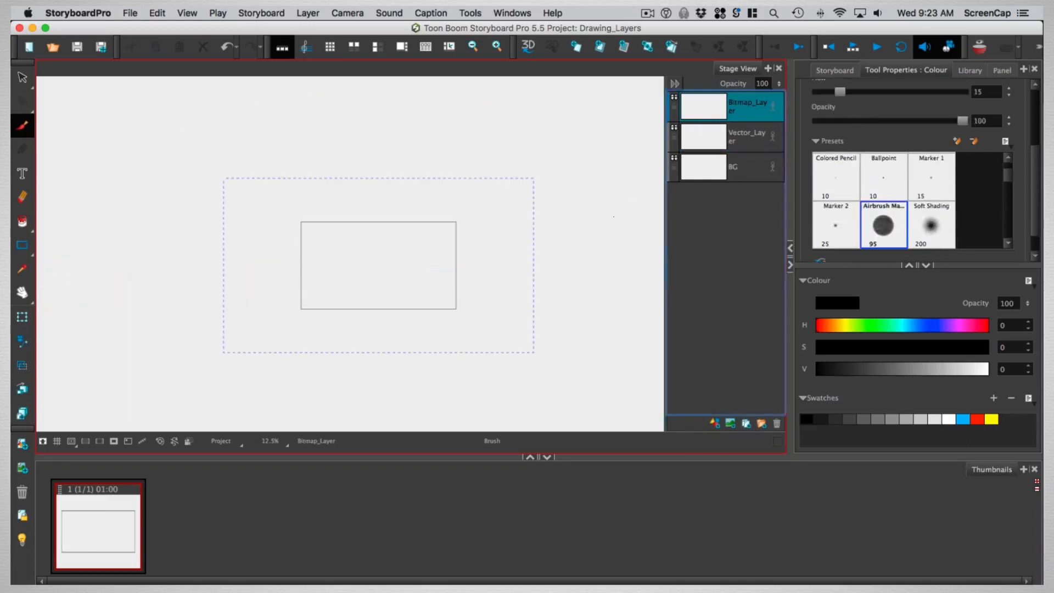
pyautogui.click(930, 225)
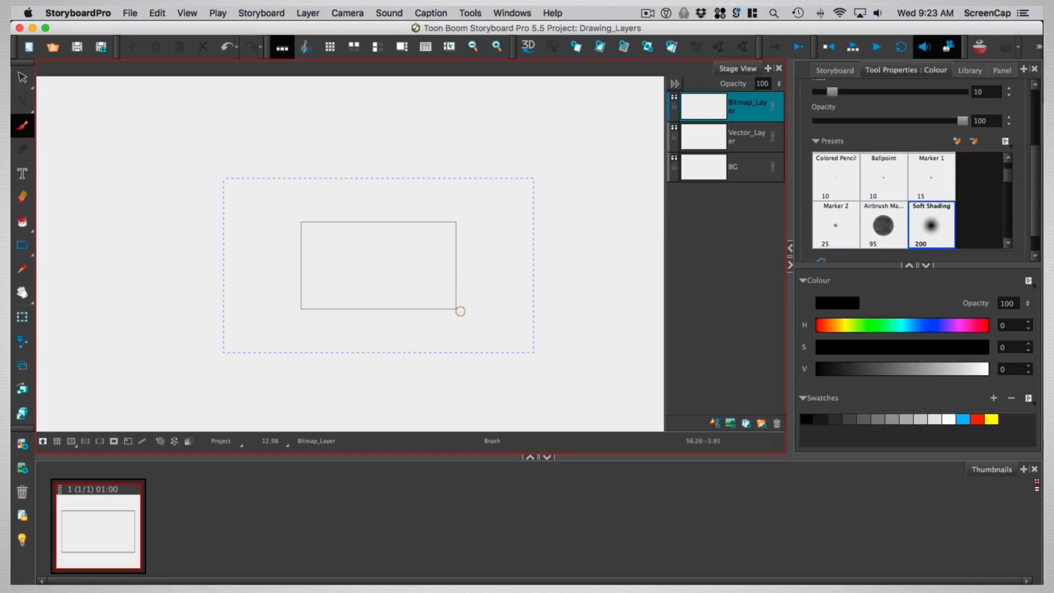
pyautogui.moveTo(154, 301)
pyautogui.mouseDown()
pyautogui.moveTo(549, 299)
pyautogui.moveTo(165, 291)
pyautogui.moveTo(165, 247)
pyautogui.moveTo(361, 270)
pyautogui.moveTo(478, 306)
pyautogui.mouseUp()
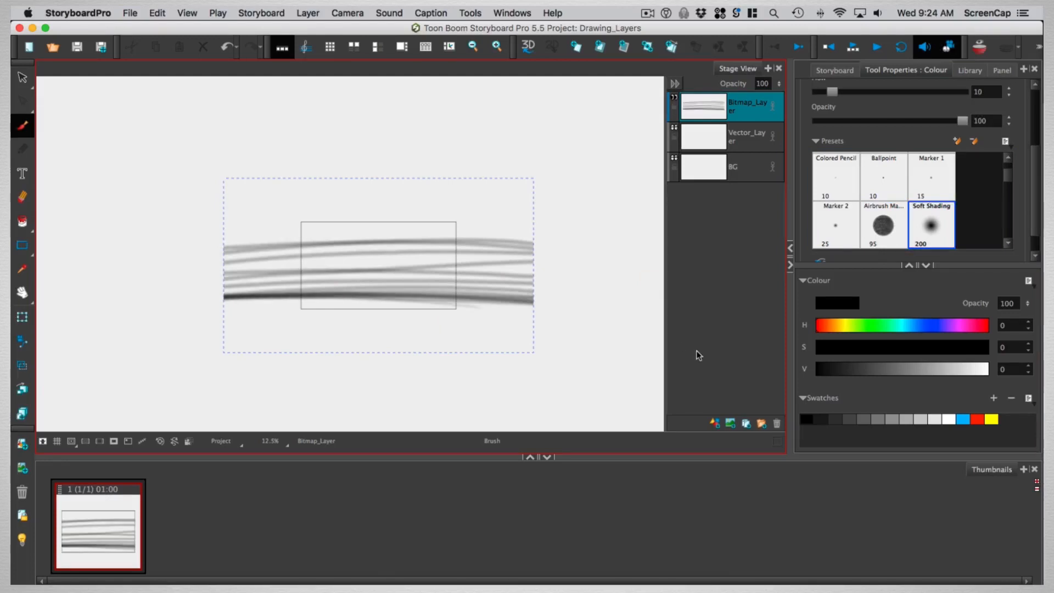
# Undo the Soft Shading strokes on Bitmap_Layer and choose the Airbrush brush preset
pyautogui.press('super+z')
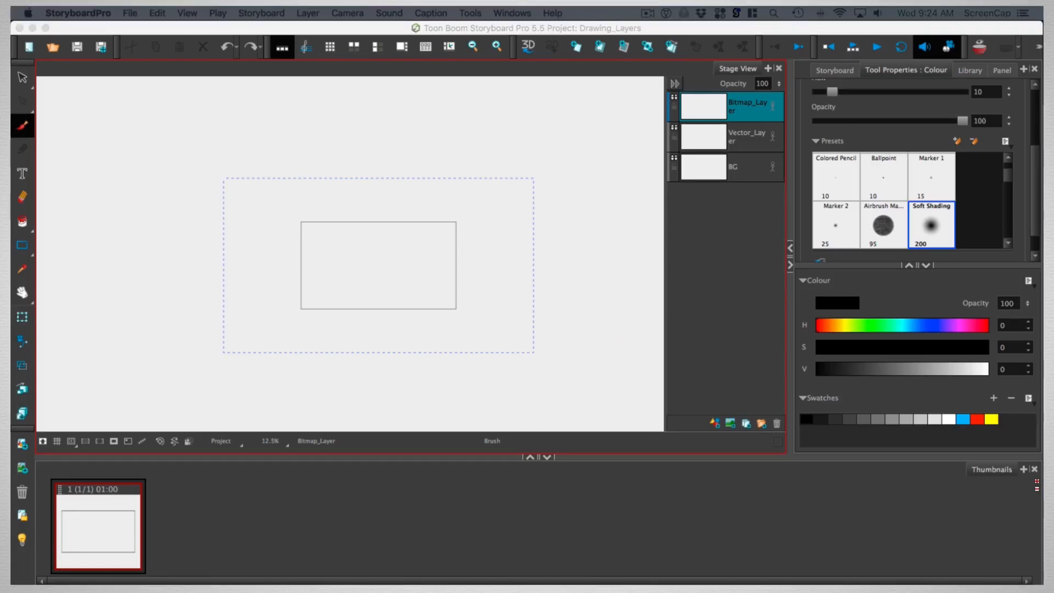
pyautogui.click(883, 225)
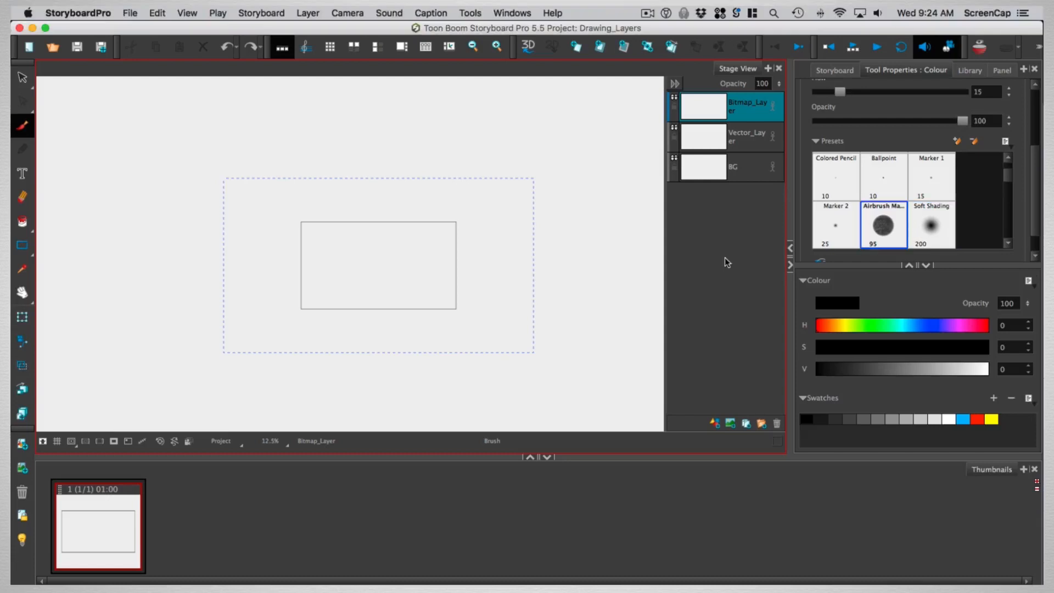
# Try enlarging Bitmap_Layer's canvas to a 300% width and height factor, and undo it
pyautogui.rightClick(717, 111)
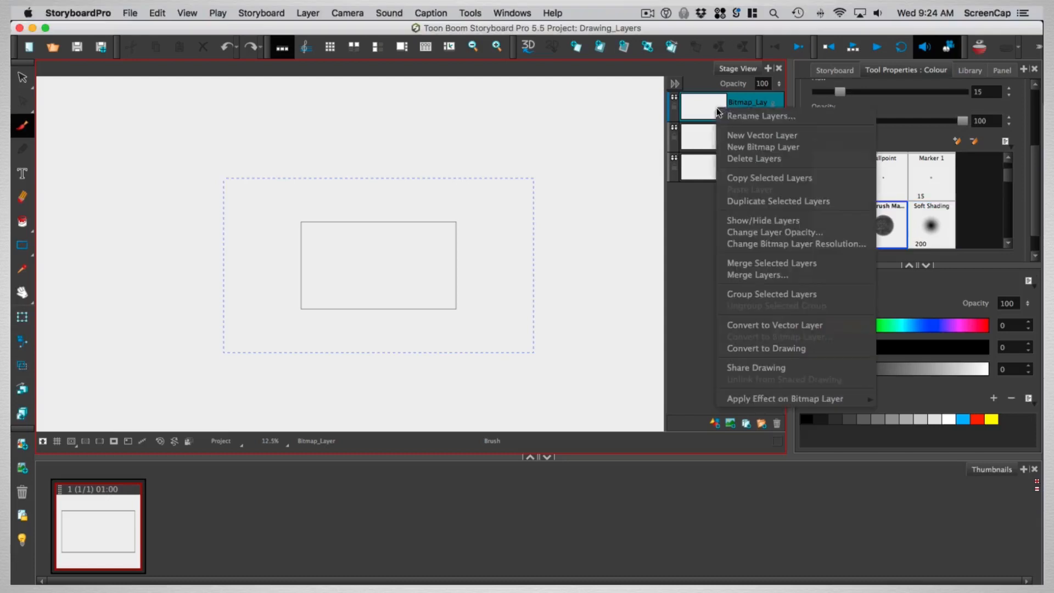
pyautogui.click(794, 243)
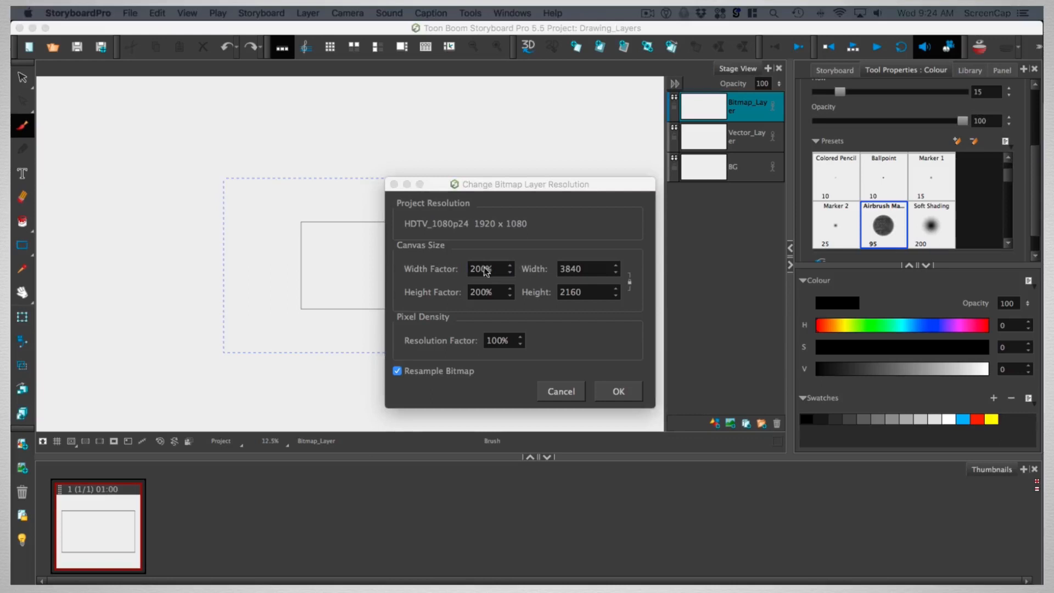
pyautogui.click(474, 272)
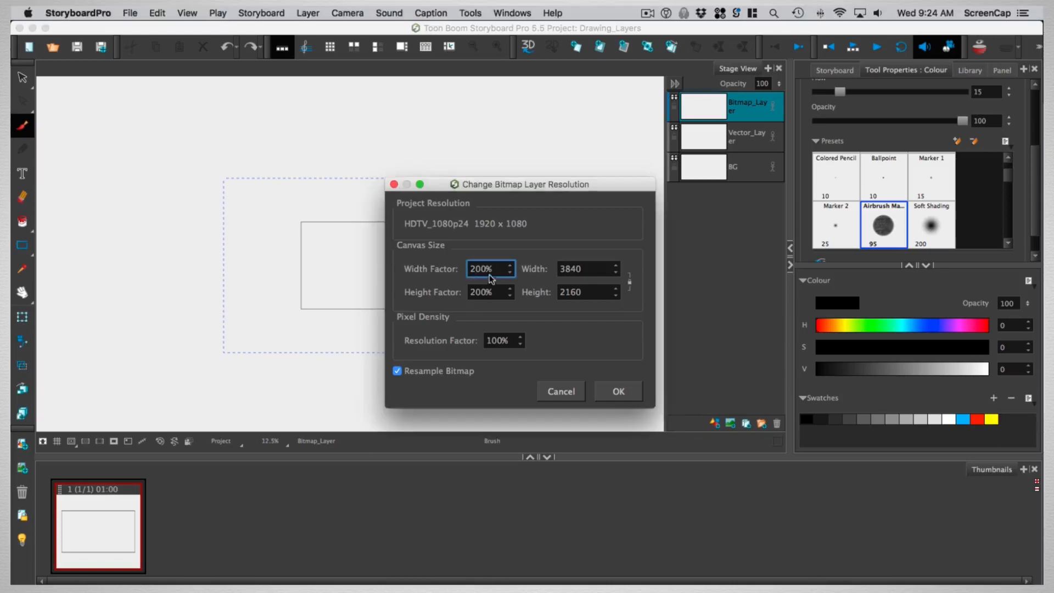
pyautogui.write('3')
pyautogui.press('Tab')
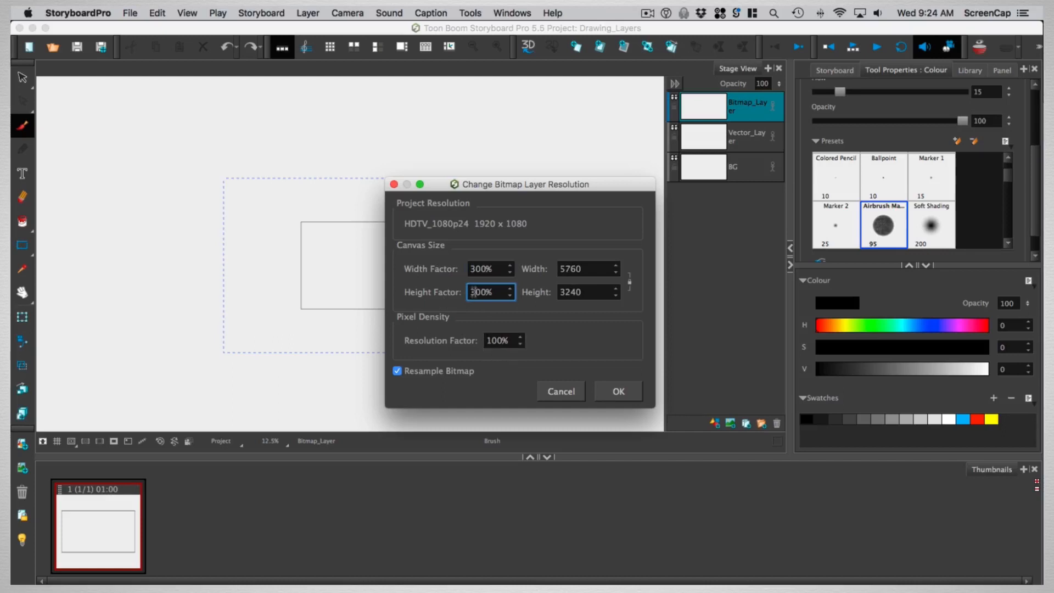
pyautogui.click(619, 392)
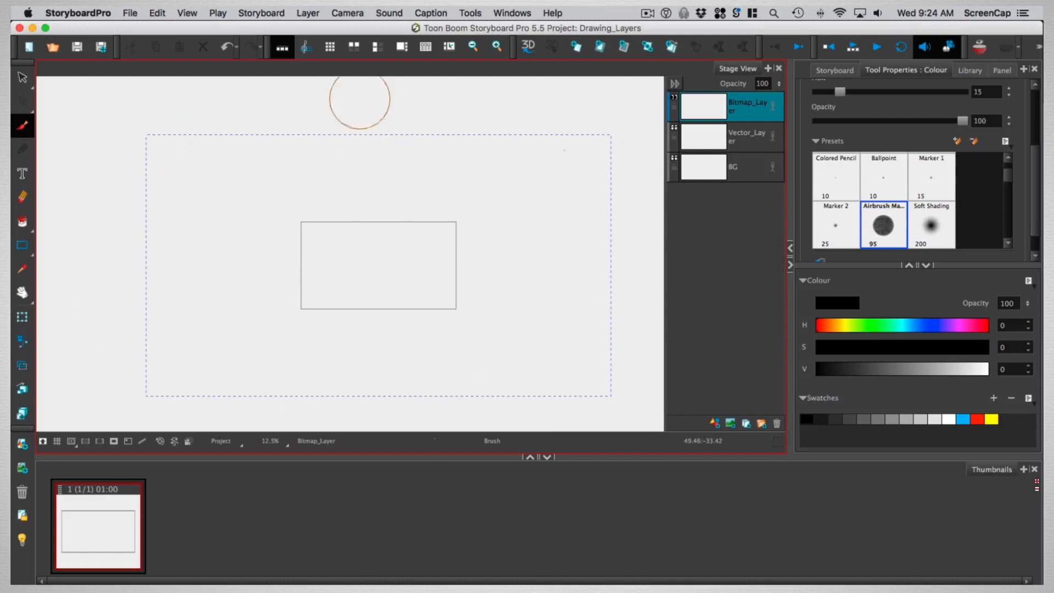
pyautogui.press('super+z')
# Set the pixel density resolution factor of Bitmap_Layer to 200%
pyautogui.rightClick(708, 112)
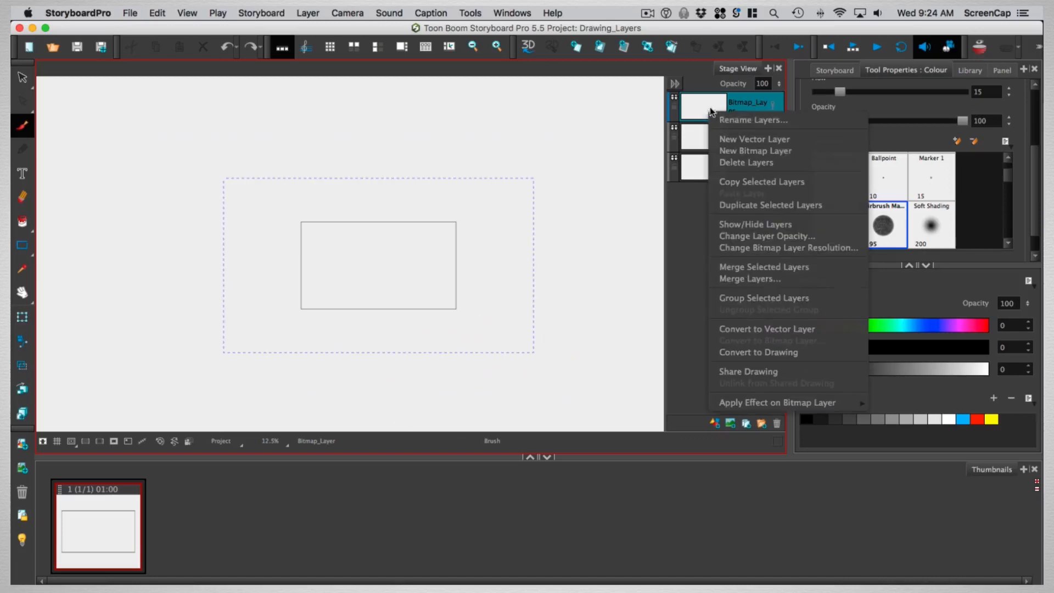
pyautogui.click(768, 251)
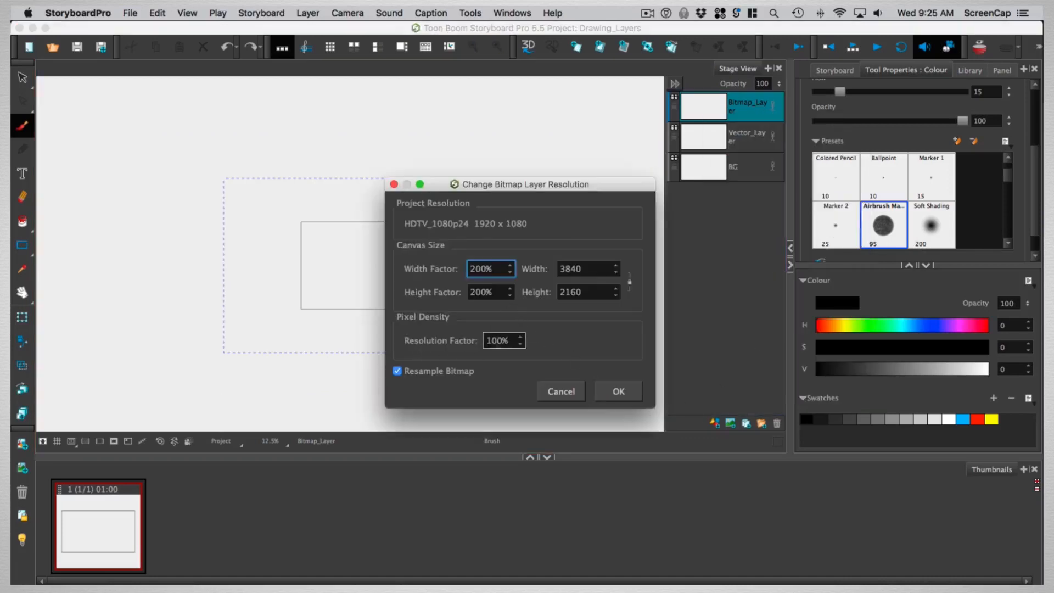
pyautogui.click(488, 340)
pyautogui.write('2')
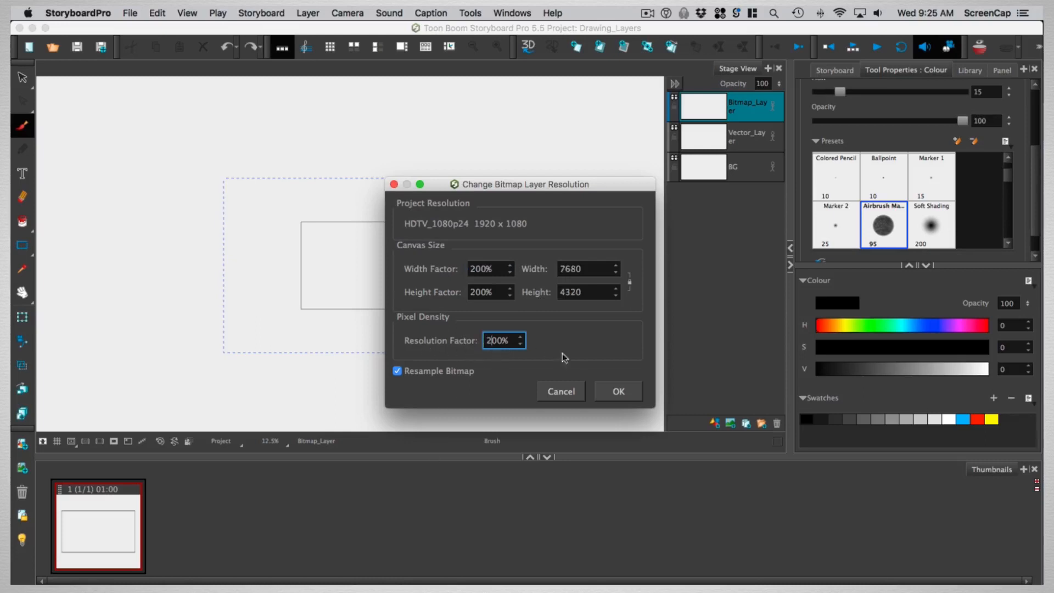
pyautogui.click(619, 391)
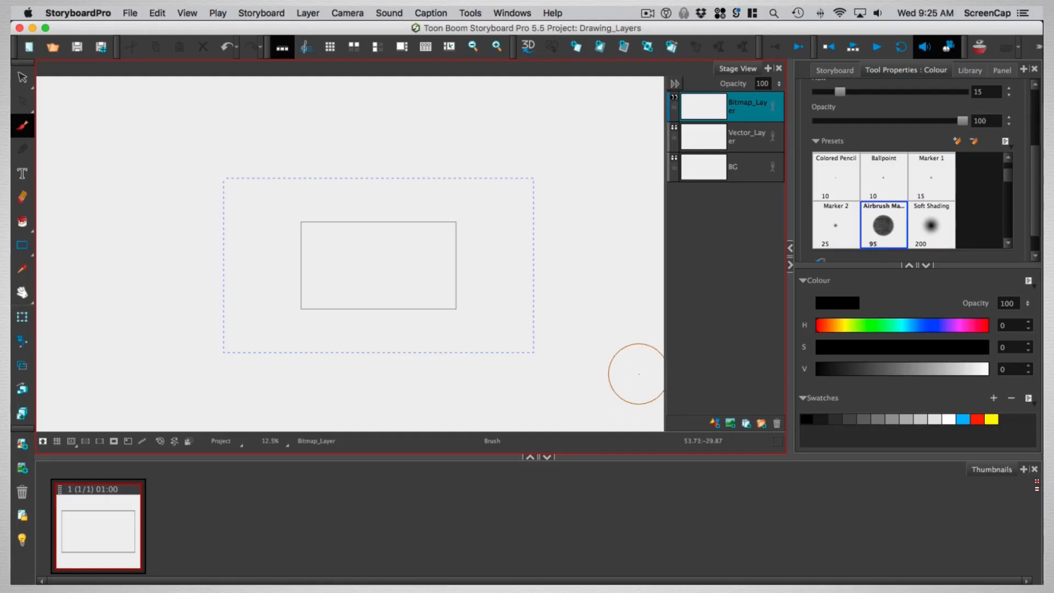
# Widen Bitmap_Layer's canvas by setting its width factor to 400%
pyautogui.moveTo(538, 356); pyautogui.dragTo(386, 363)
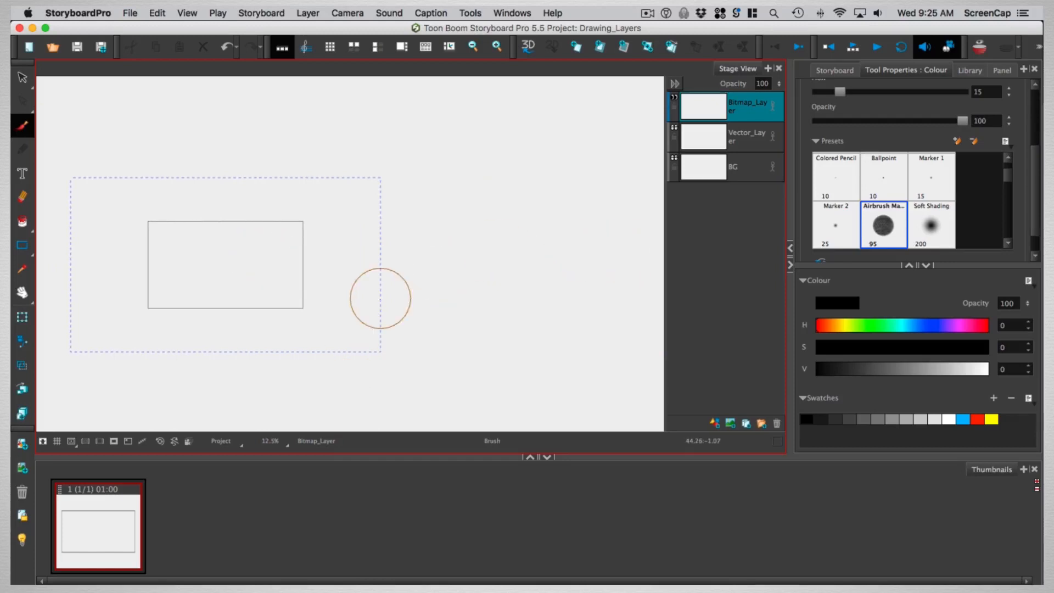
pyautogui.press('super+z')
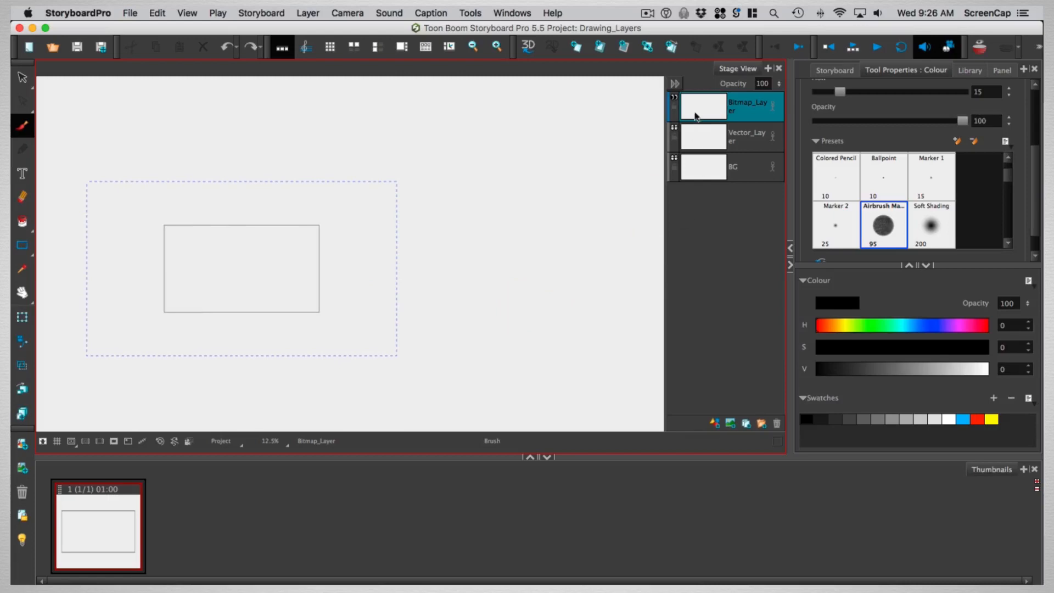
pyautogui.rightClick(692, 118)
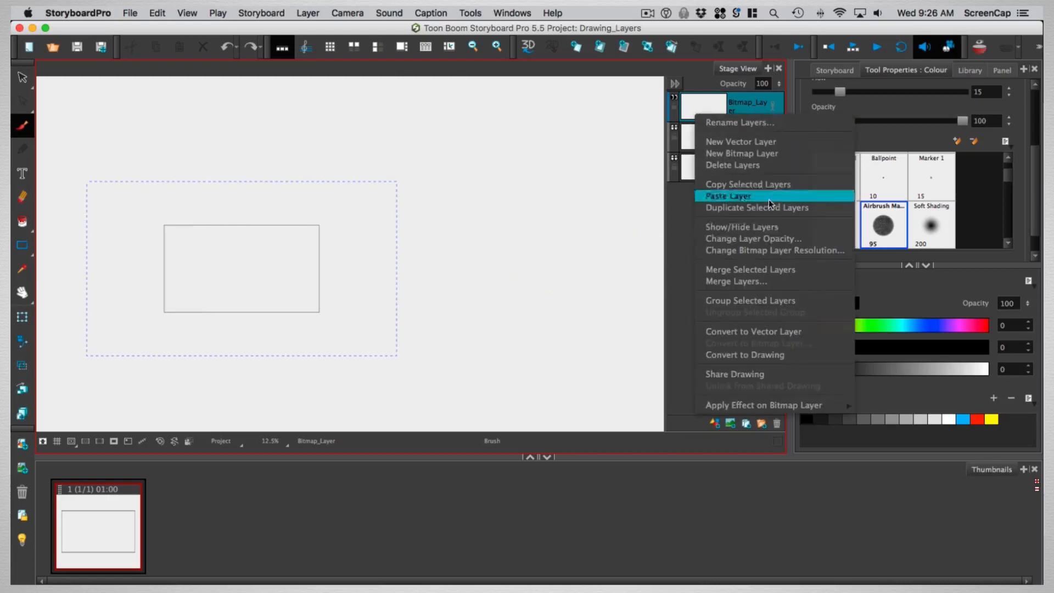
pyautogui.click(757, 250)
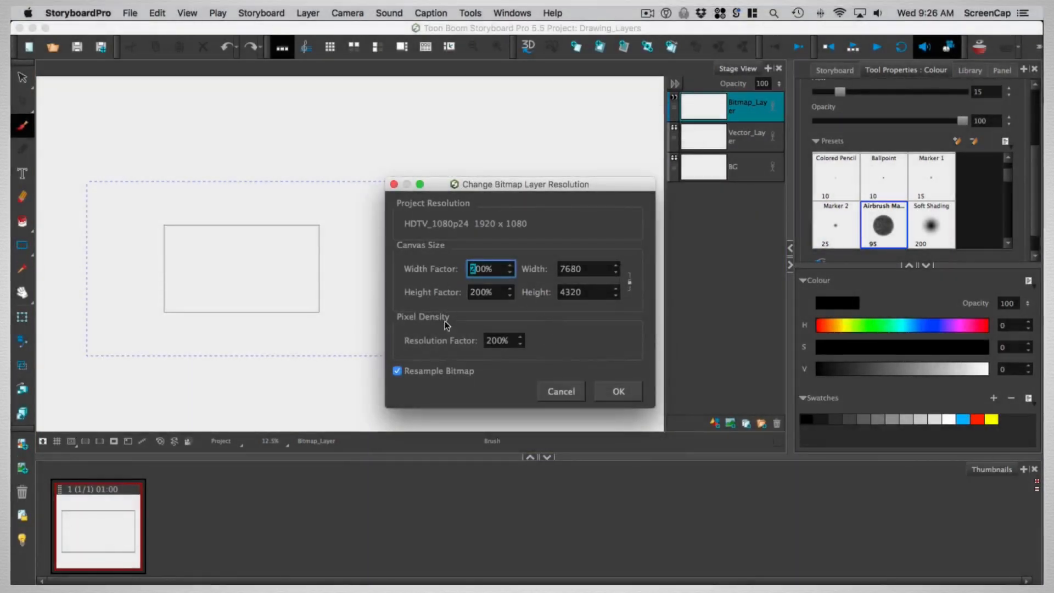
pyautogui.write('4')
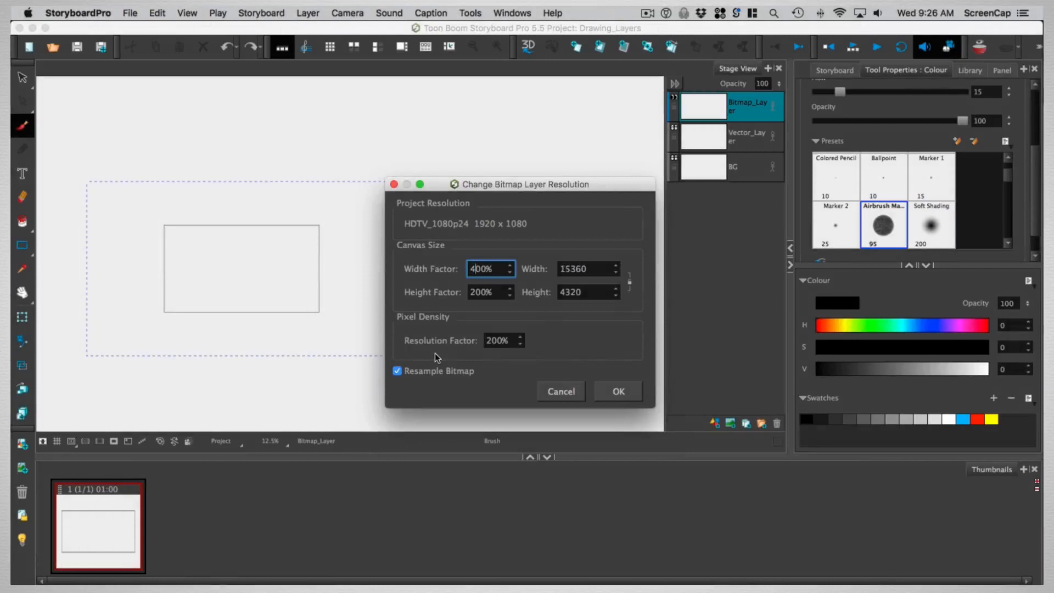
pyautogui.click(618, 391)
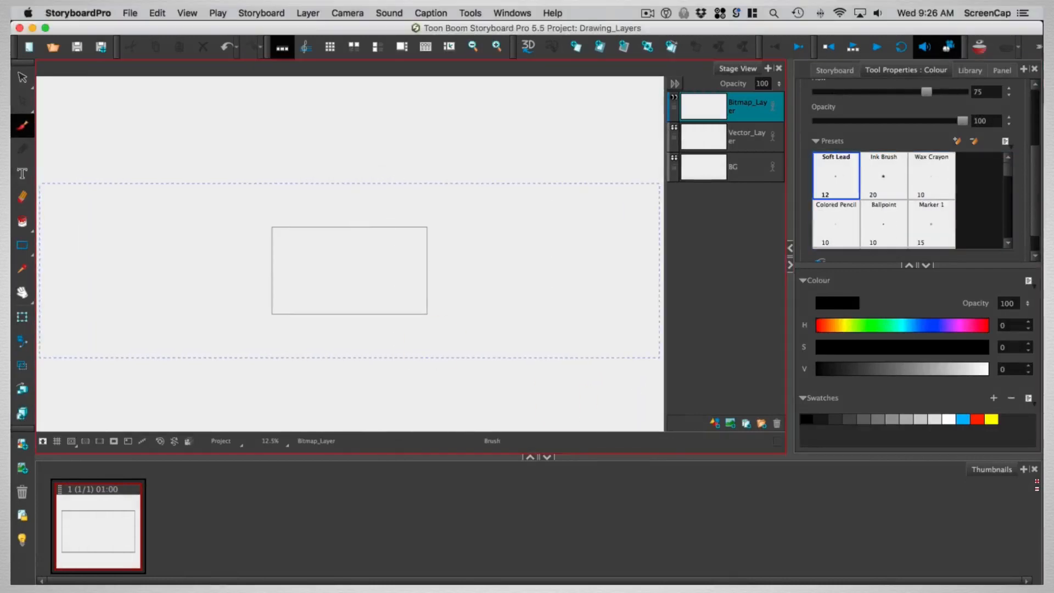
# Sketch a ground line across the full bitmap canvas with the Soft Lead preset, adding trees and undergrowth along its right half
pyautogui.moveTo(41, 299); pyautogui.dragTo(653, 303)
pyautogui.moveTo(451, 254)
pyautogui.mouseDown()
pyautogui.moveTo(447, 290)
pyautogui.moveTo(464, 291)
pyautogui.mouseUp()
pyautogui.moveTo(437, 184); pyautogui.dragTo(426, 239)
pyautogui.moveTo(444, 187); pyautogui.dragTo(483, 241)
pyautogui.moveTo(422, 289); pyautogui.dragTo(442, 287)
pyautogui.moveTo(530, 201); pyautogui.dragTo(504, 293)
pyautogui.moveTo(554, 190)
pyautogui.mouseDown()
pyautogui.moveTo(543, 299)
pyautogui.moveTo(628, 193)
pyautogui.mouseUp()
pyautogui.moveTo(553, 285); pyautogui.dragTo(605, 294)
pyautogui.moveTo(386, 209); pyautogui.dragTo(391, 289)
pyautogui.moveTo(399, 199); pyautogui.dragTo(410, 291)
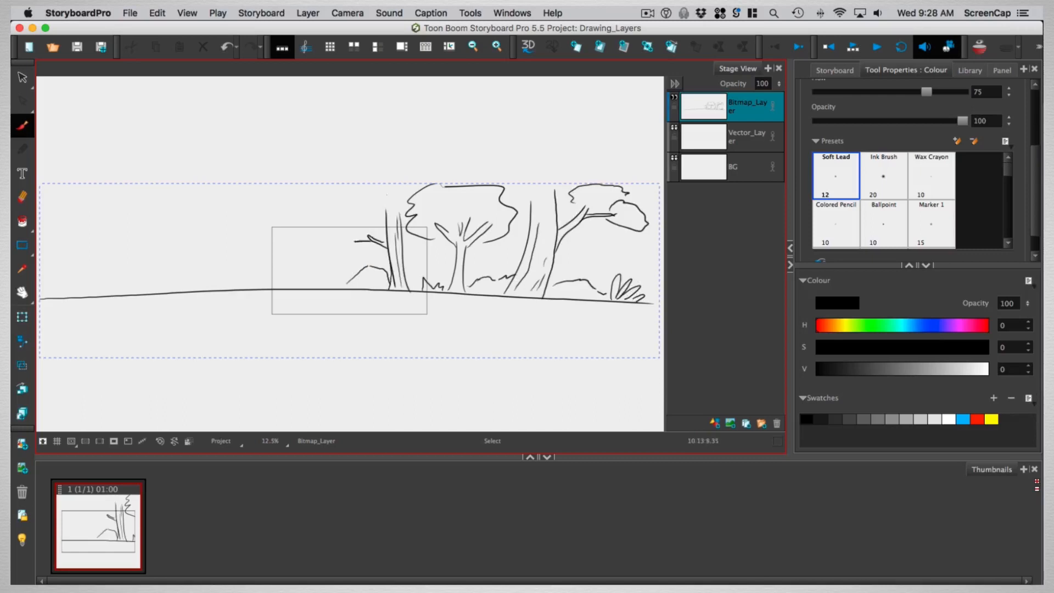
# Continue the forest with trees and bushes across the canvas's left half, and shade the ground grey with the Textured Wash preset
pyautogui.moveTo(336, 184); pyautogui.dragTo(383, 225)
pyautogui.moveTo(295, 223); pyautogui.dragTo(297, 288)
pyautogui.moveTo(279, 188); pyautogui.dragTo(280, 201)
pyautogui.moveTo(256, 185); pyautogui.dragTo(282, 217)
pyautogui.moveTo(310, 185); pyautogui.dragTo(296, 229)
pyautogui.moveTo(299, 285); pyautogui.dragTo(355, 283)
pyautogui.moveTo(209, 278); pyautogui.dragTo(269, 286)
pyautogui.moveTo(219, 247); pyautogui.dragTo(379, 247)
pyautogui.moveTo(348, 186); pyautogui.dragTo(347, 281)
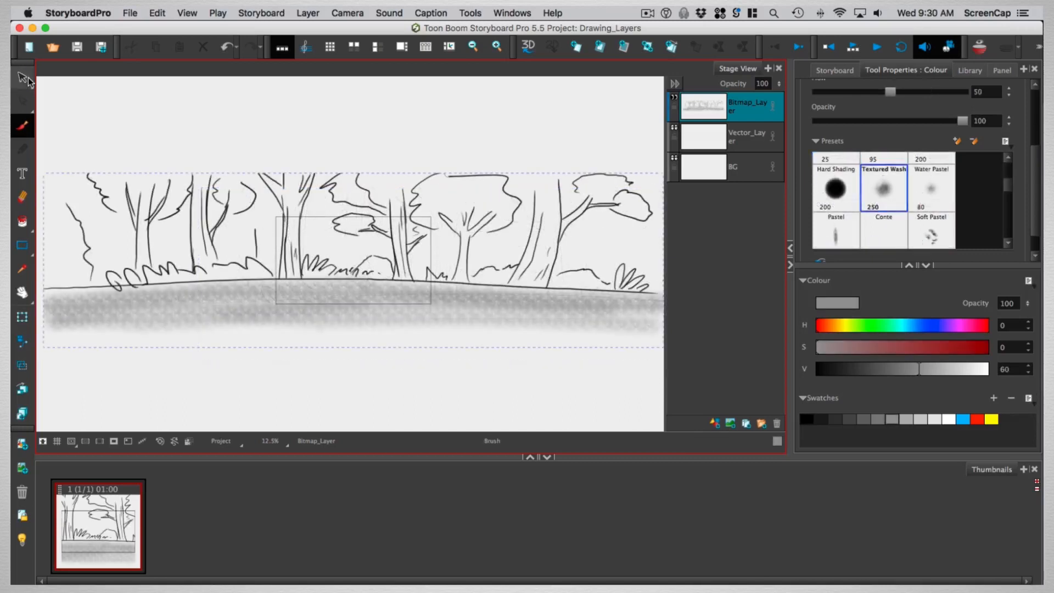
pyautogui.click(23, 78)
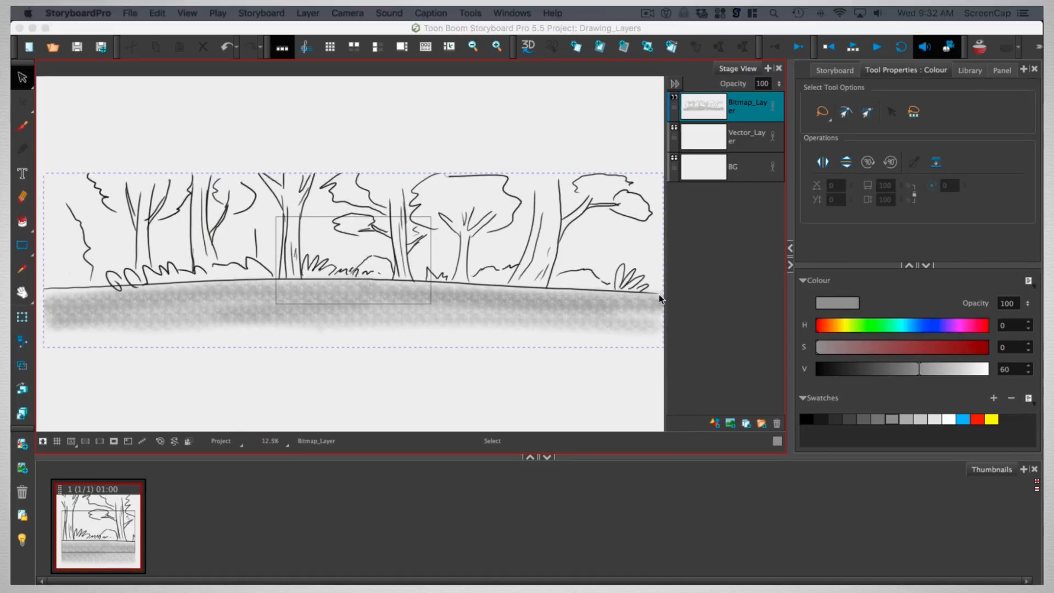
pyautogui.rightClick(709, 110)
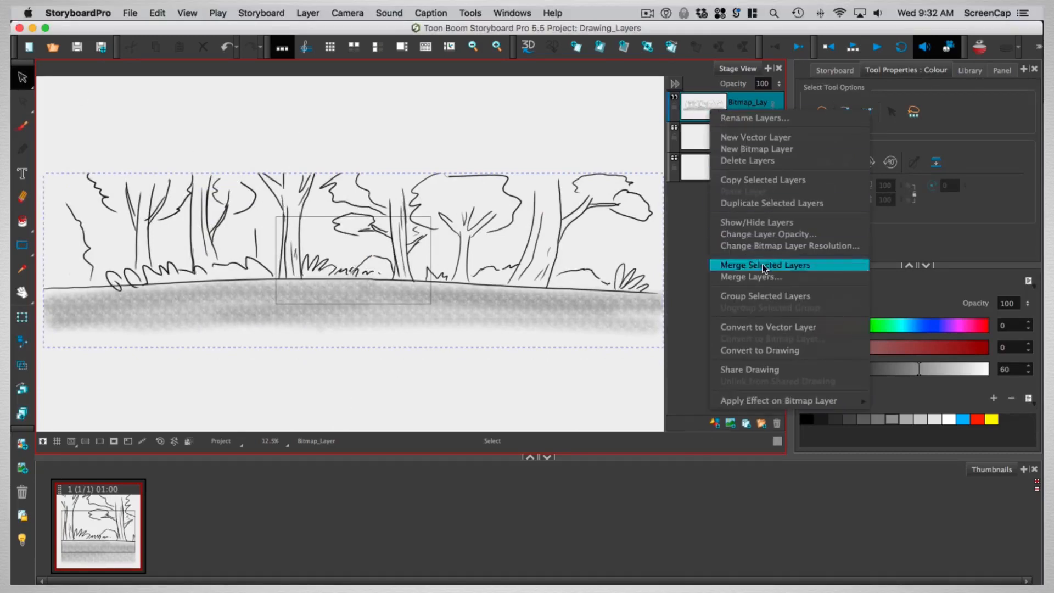
pyautogui.click(693, 219)
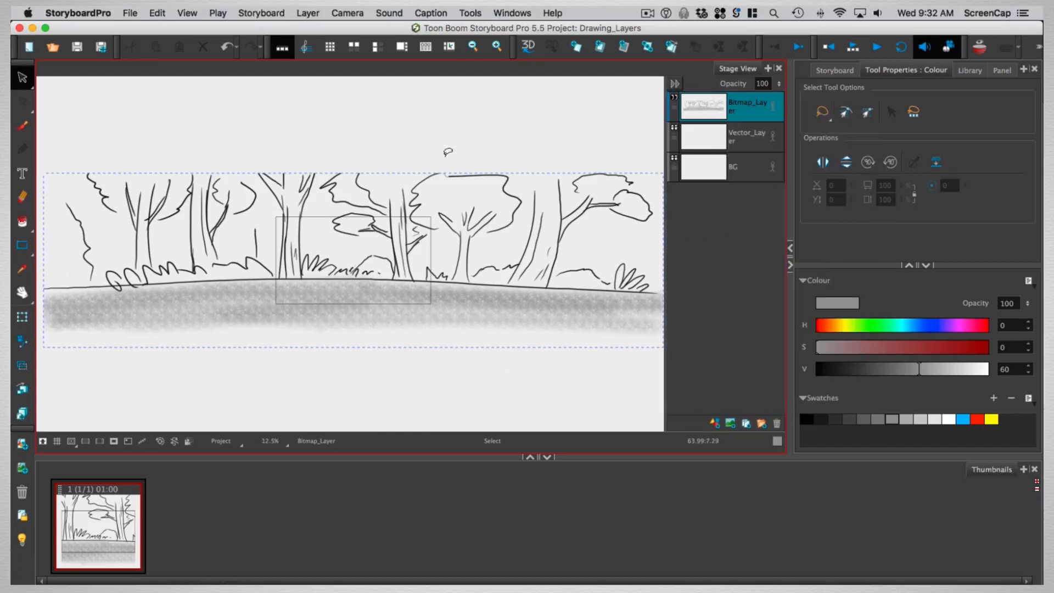
# Check the project's default bitmap canvas size and pixel density in its properties, and cancel without changes
pyautogui.click(260, 14)
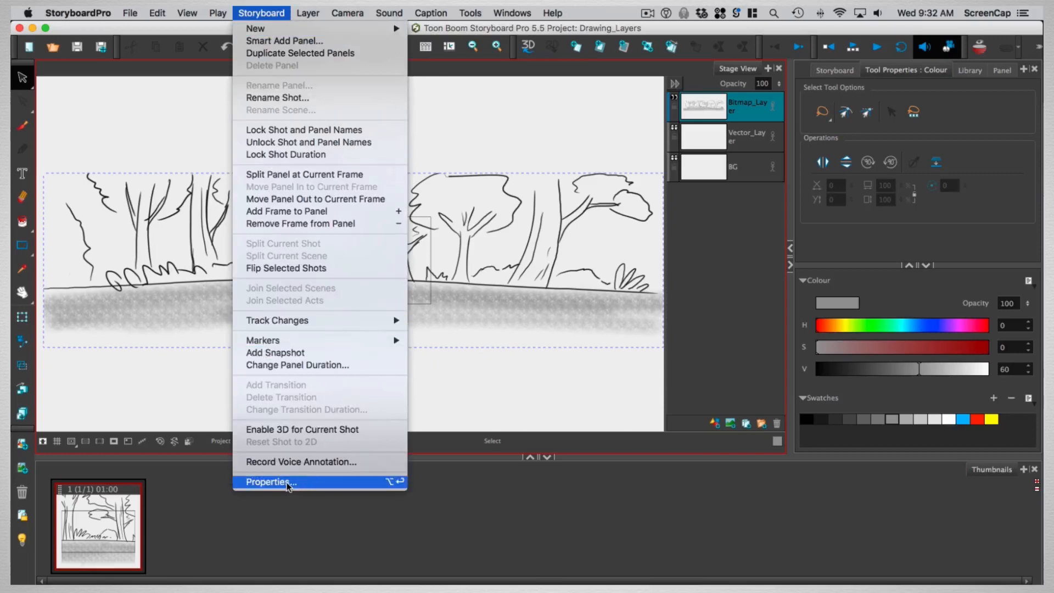
pyautogui.click(269, 482)
pyautogui.click(554, 130)
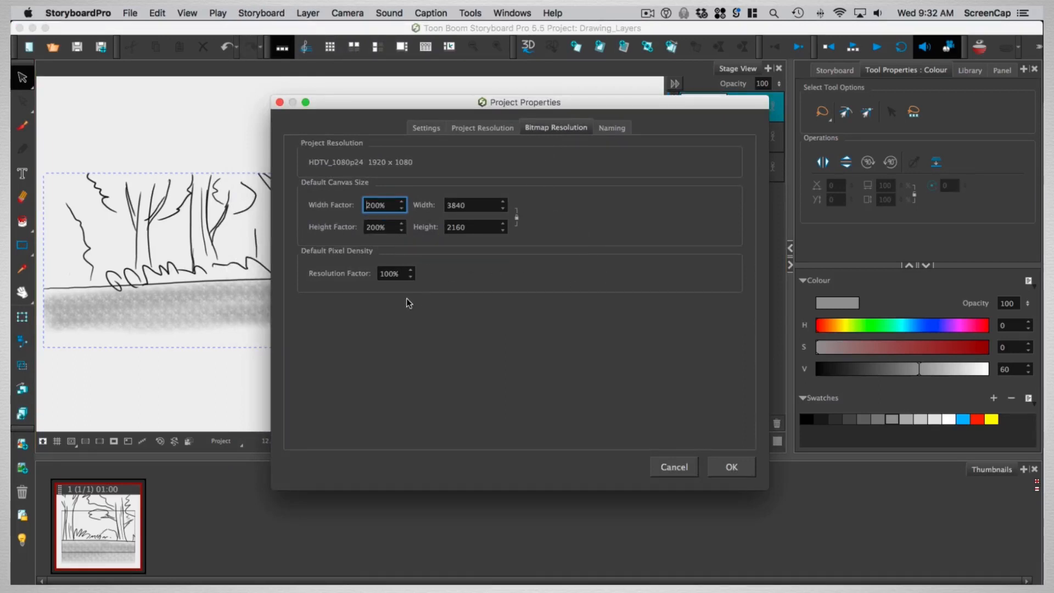
pyautogui.click(683, 464)
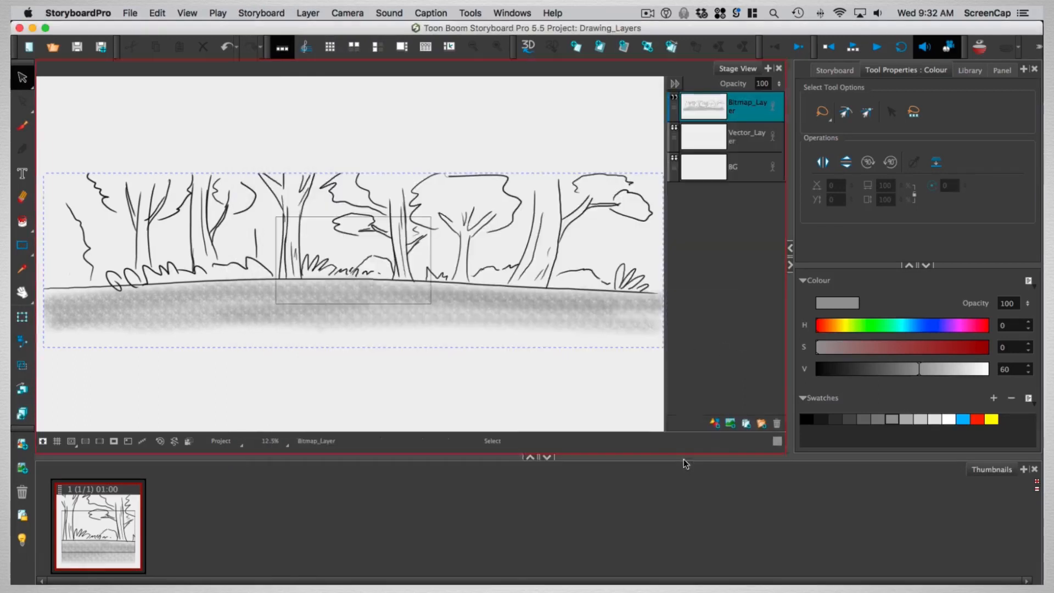
# Look at the Project Settings section of the application preferences, and cancel without changes
pyautogui.click(91, 14)
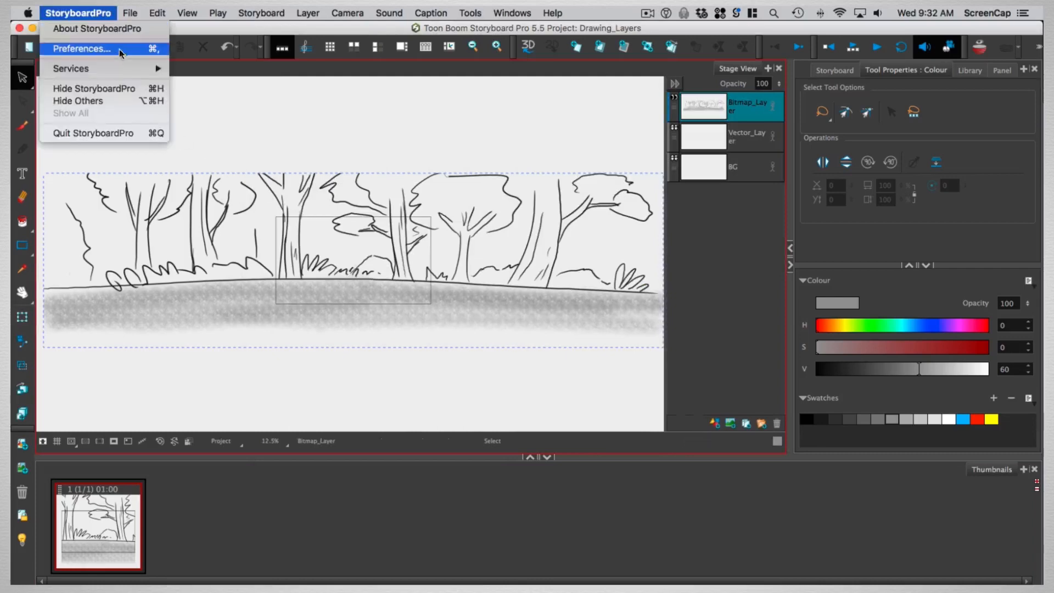
pyautogui.click(83, 48)
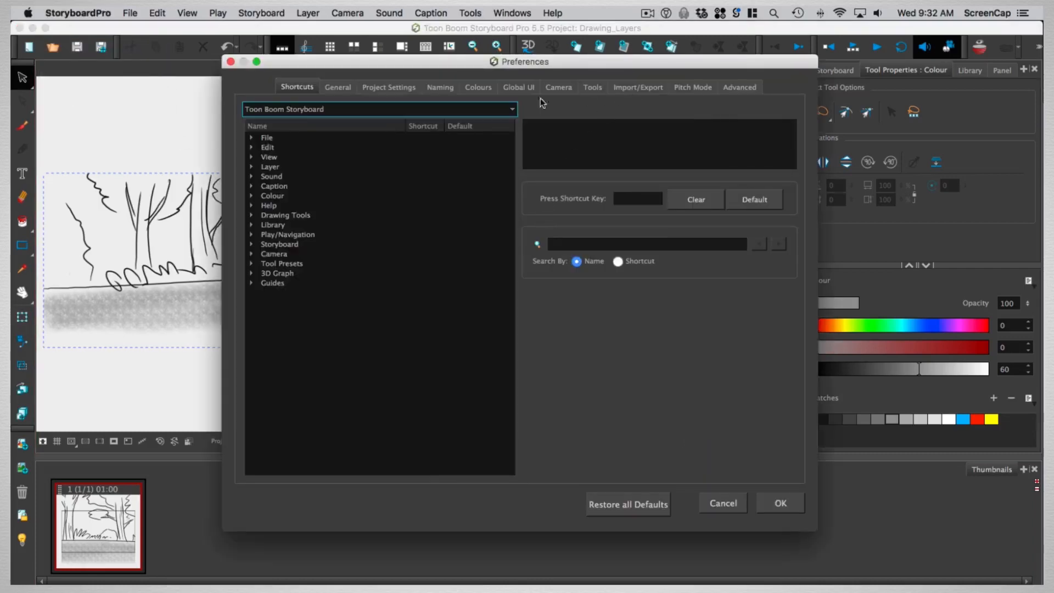
pyautogui.click(391, 91)
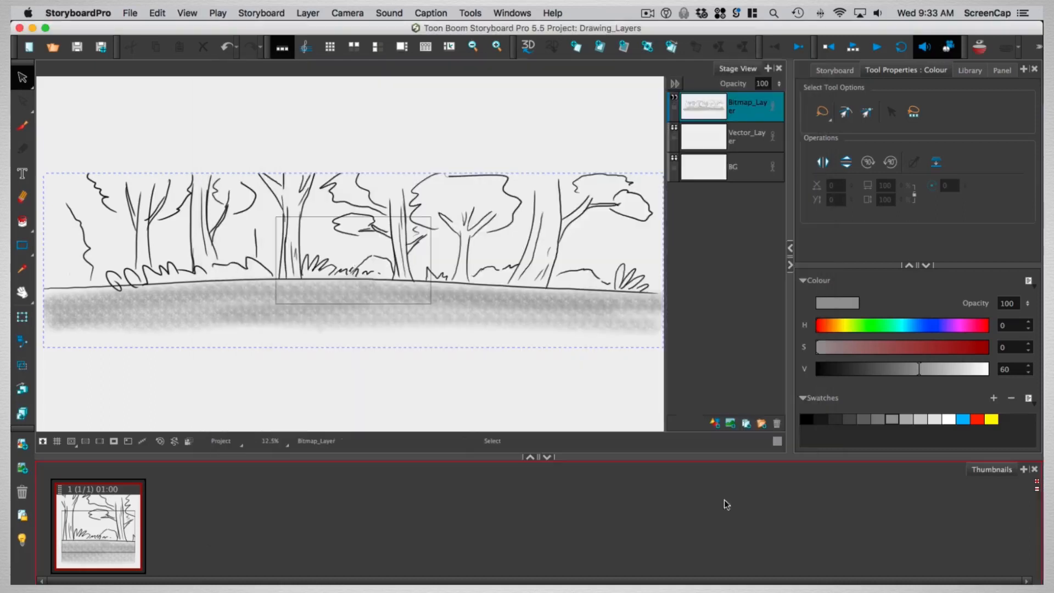
pyautogui.click(723, 503)
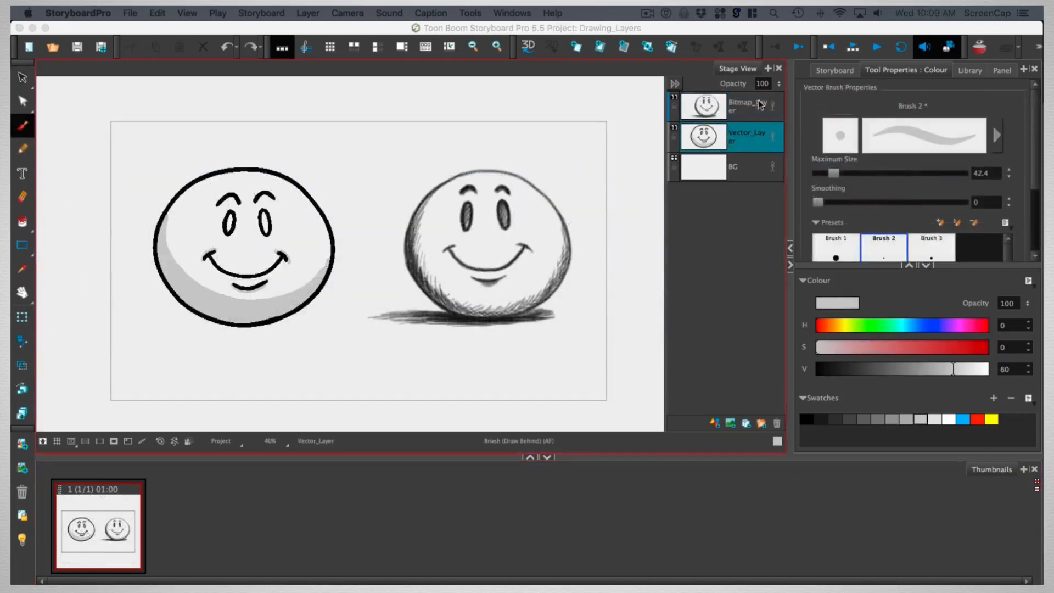
# Convert Vector_Layer to a bitmap layer with 200% width and height factors and a 100% resolution factor, accepting the cropping warning
pyautogui.click(759, 105)
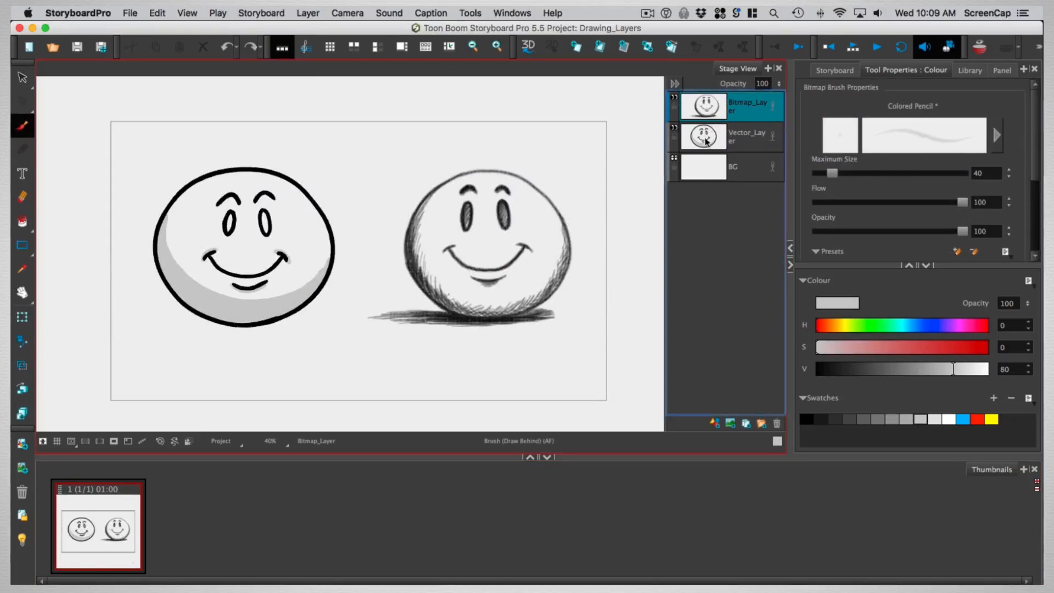
pyautogui.click(706, 141)
pyautogui.rightClick(706, 142)
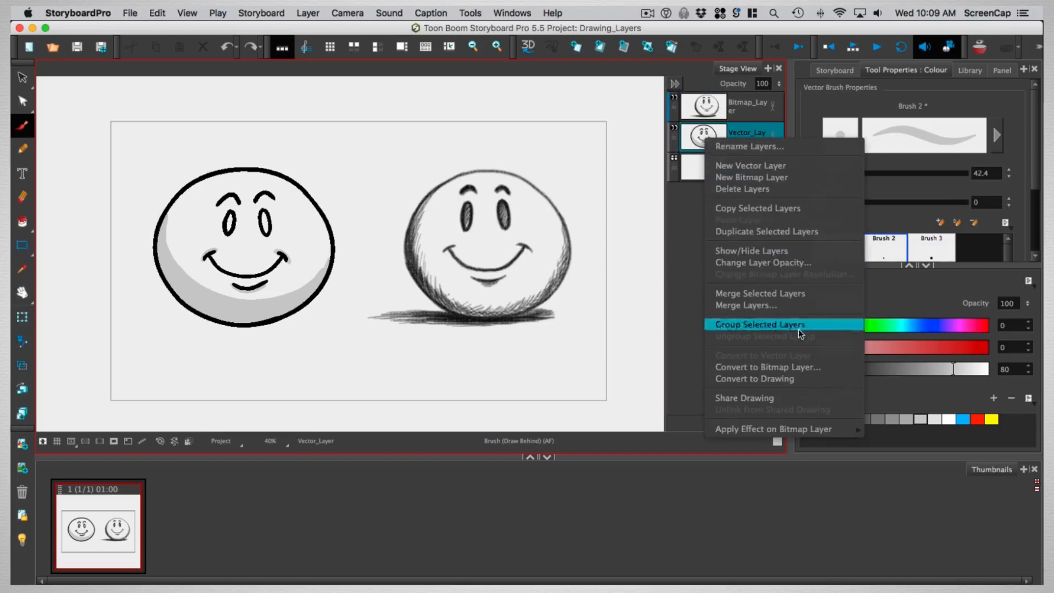
pyautogui.click(788, 367)
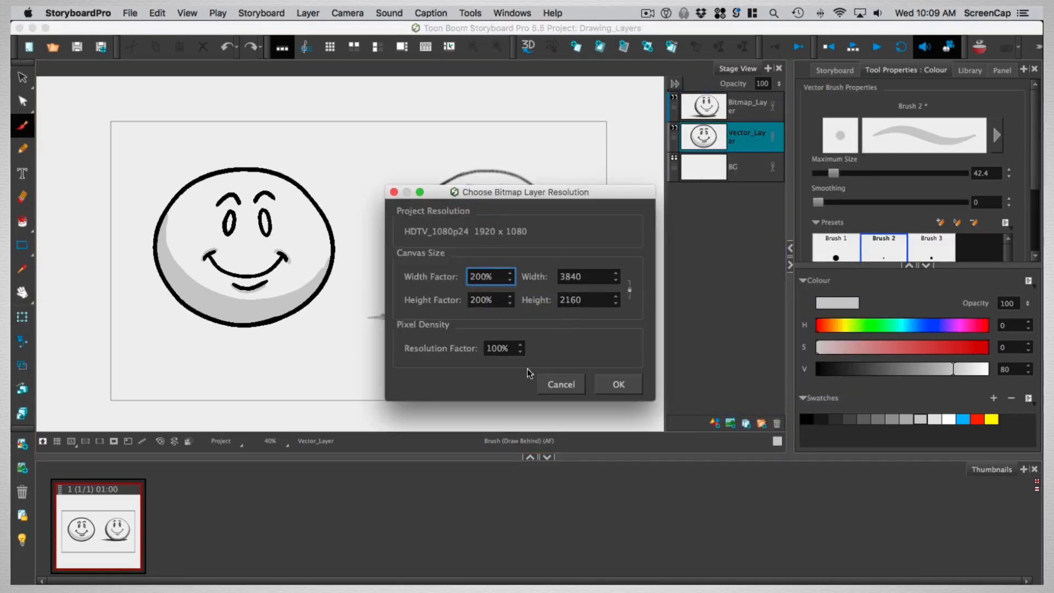
pyautogui.click(619, 384)
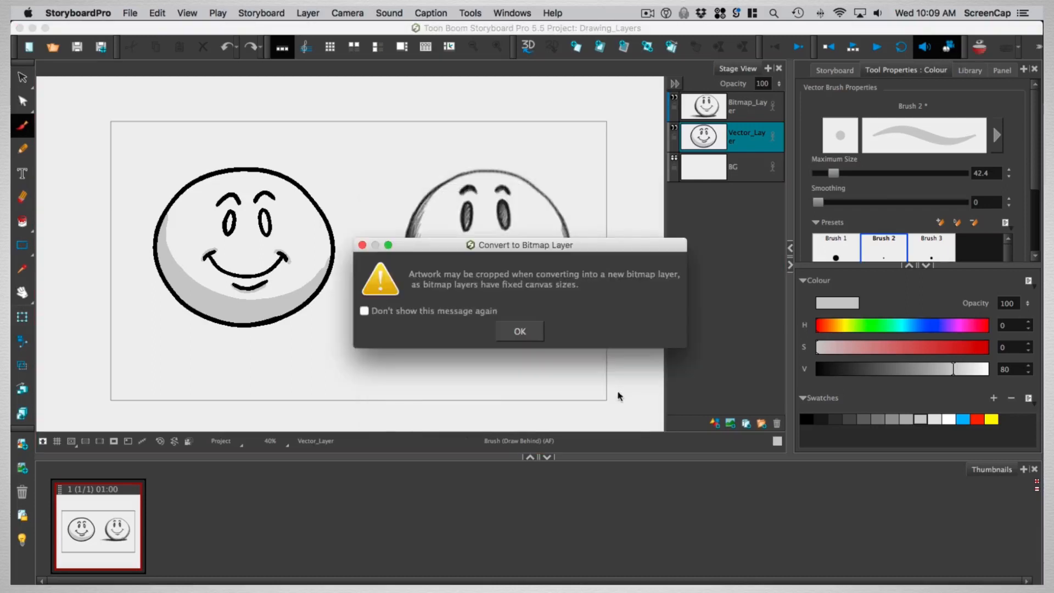
pyautogui.click(529, 329)
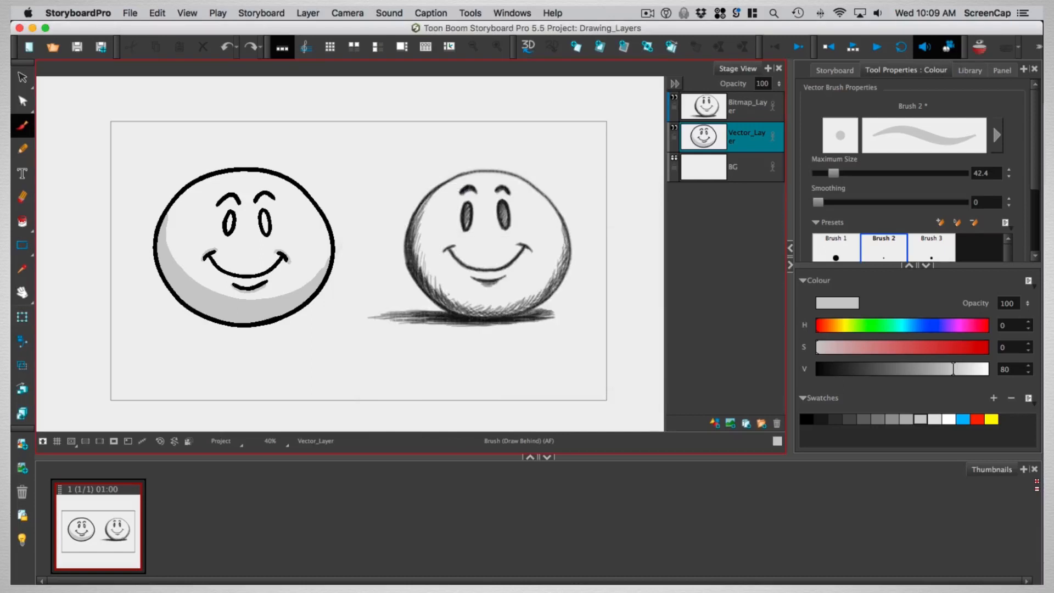
pyautogui.press('1')
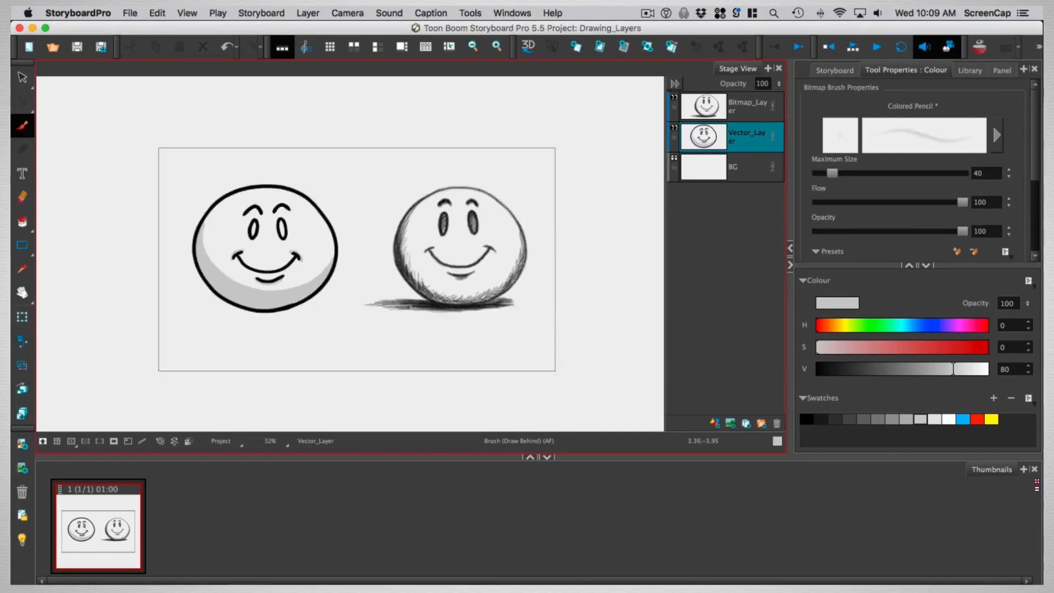
# Check the converted Vector_Layer's bitmap canvas boundary and the layer commands available for it
pyautogui.press('1')
pyautogui.press('1')
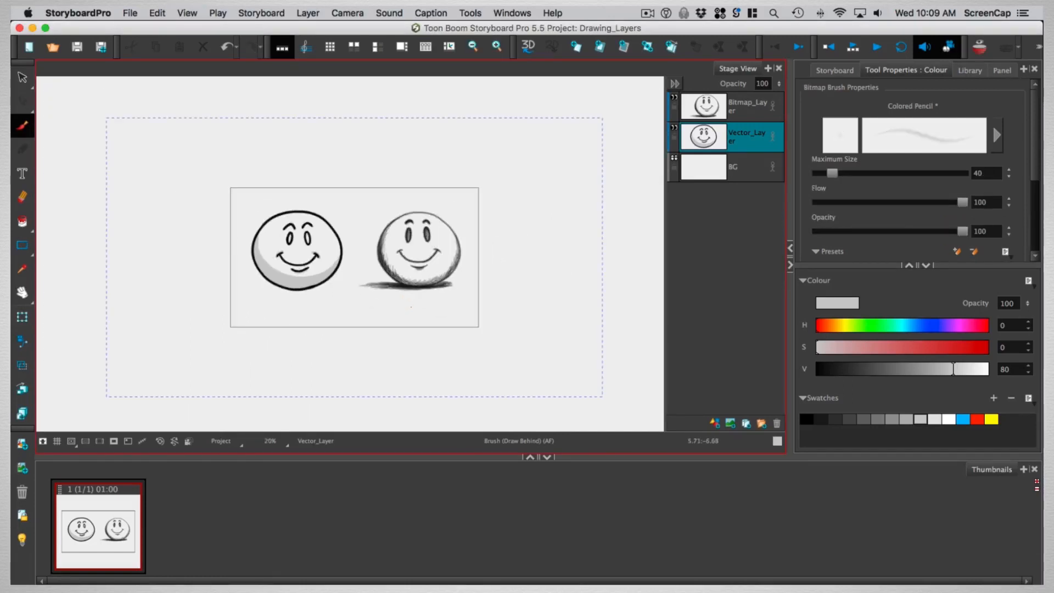
pyautogui.rightClick(721, 143)
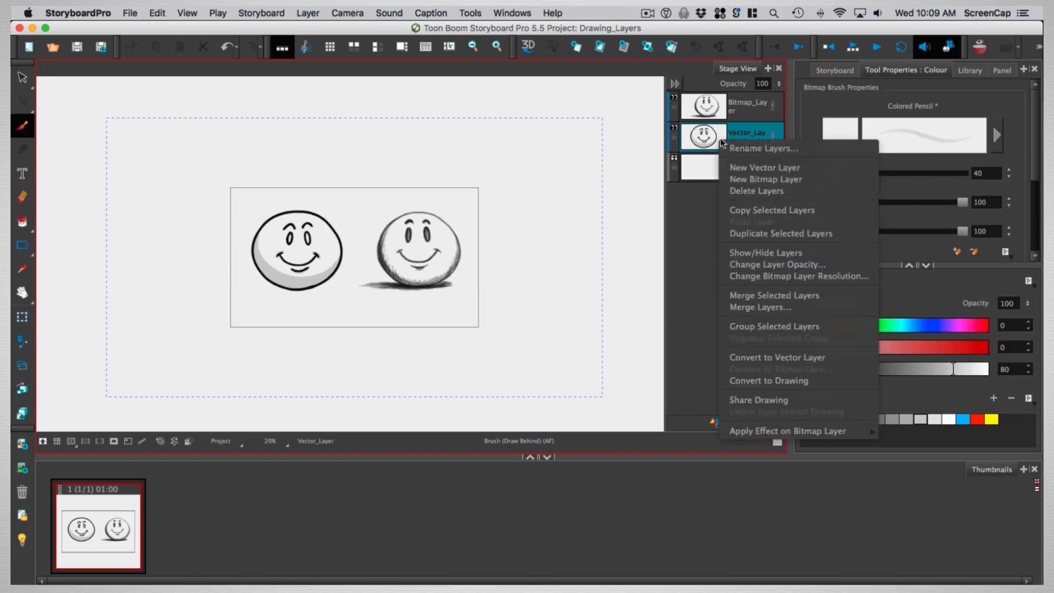
pyautogui.moveTo(788, 432)
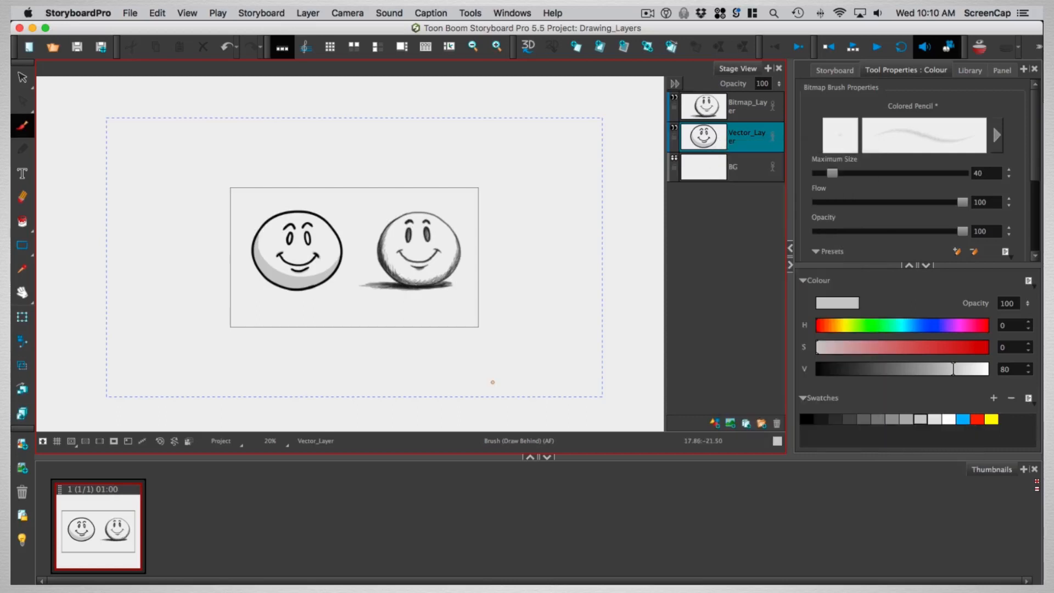
# Convert Bitmap_Layer to a vector layer
pyautogui.click(713, 113)
pyautogui.rightClick(712, 114)
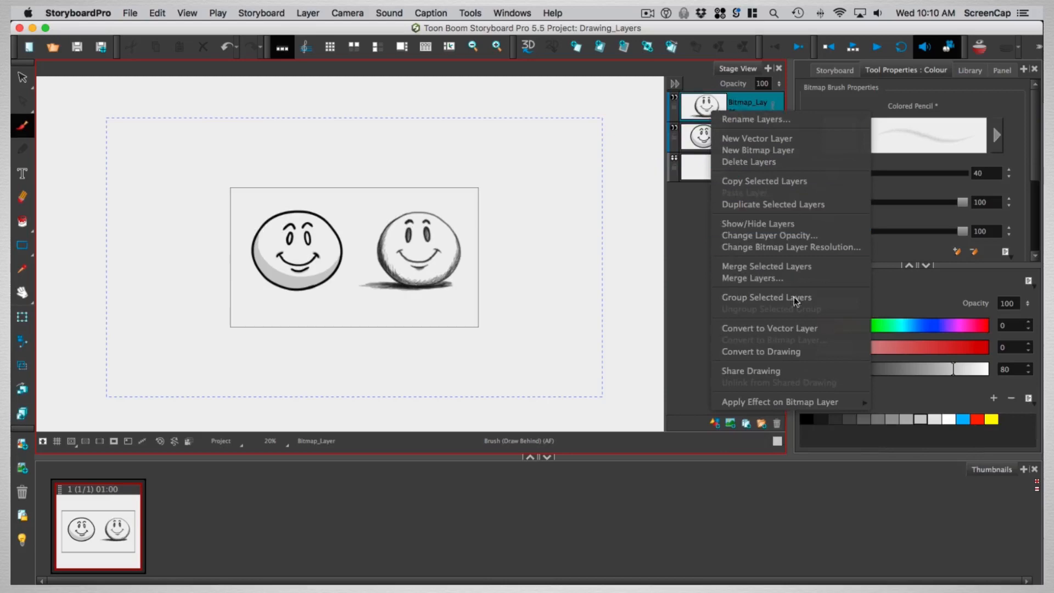
pyautogui.click(783, 328)
pyautogui.press('2')
pyautogui.press('2')
pyautogui.press('2')
pyautogui.press('2')
pyautogui.press('2')
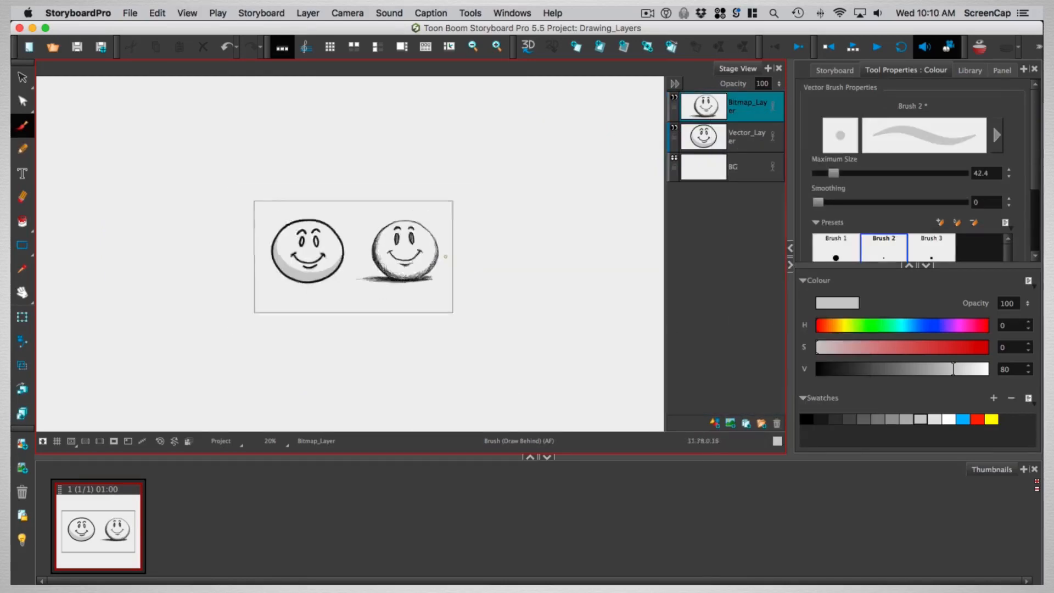
# Examine the contour points of the converted pencil drawing with the Contour Editor
pyautogui.press('1')
pyautogui.press('1')
pyautogui.click(22, 102)
pyautogui.click(574, 273)
pyautogui.moveTo(368, 168)
pyautogui.mouseDown()
pyautogui.moveTo(456, 220)
pyautogui.moveTo(461, 252)
pyautogui.moveTo(353, 160)
pyautogui.moveTo(358, 146)
pyautogui.moveTo(464, 187)
pyautogui.mouseUp()
pyautogui.moveTo(516, 210); pyautogui.dragTo(581, 329)
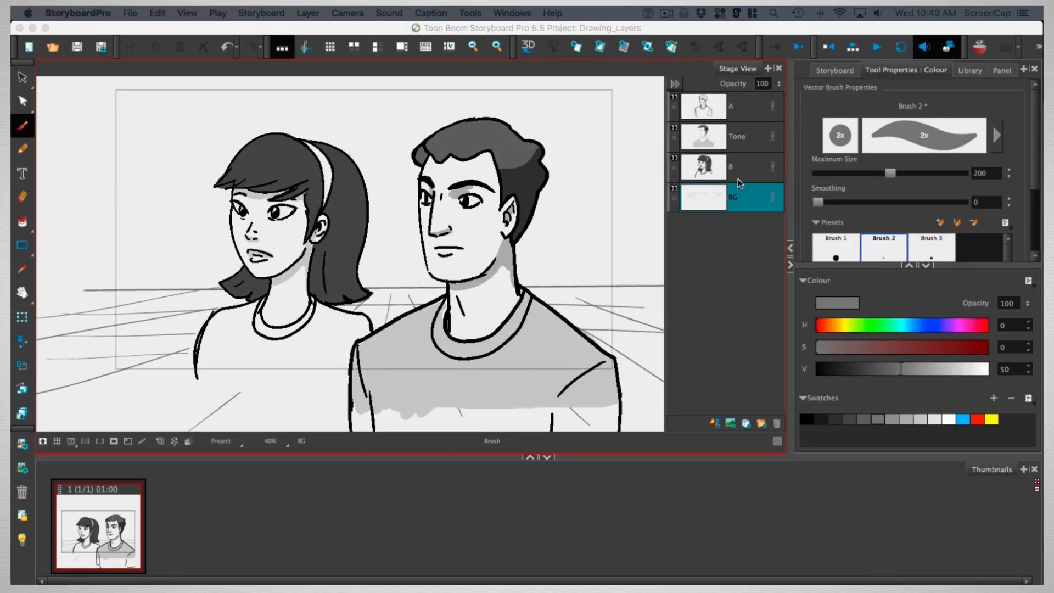
# Merge the Tone layer with layer A in the panel showing the two characters
pyautogui.click(738, 137)
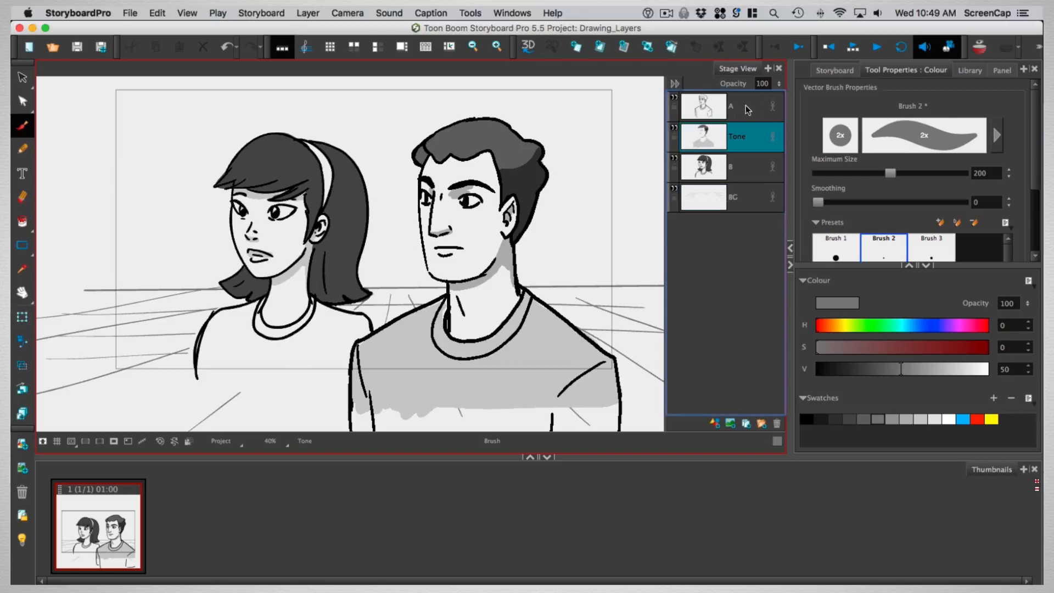
pyautogui.rightClick(742, 111)
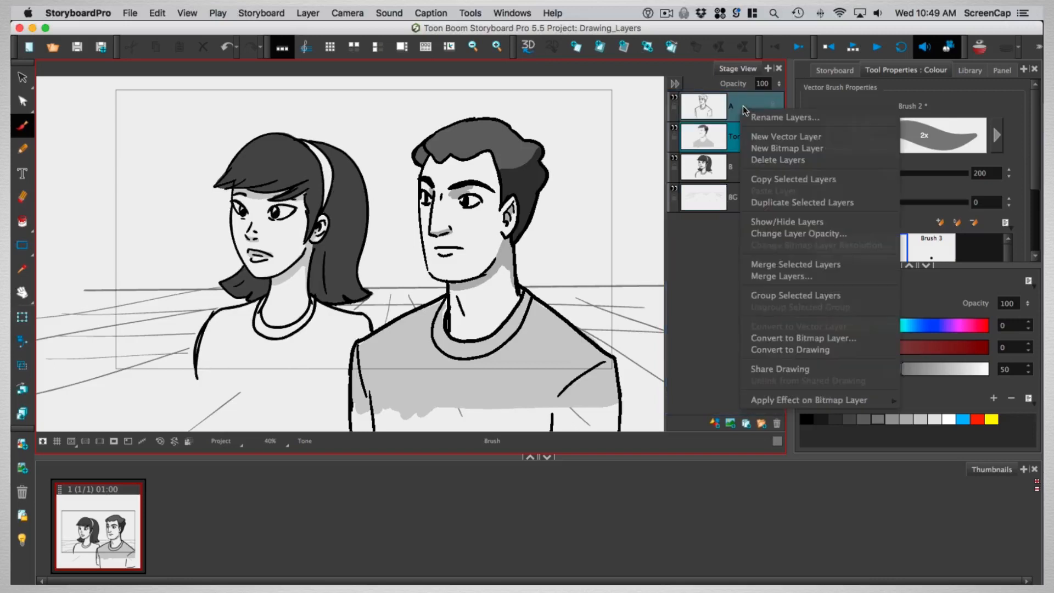
pyautogui.click(807, 265)
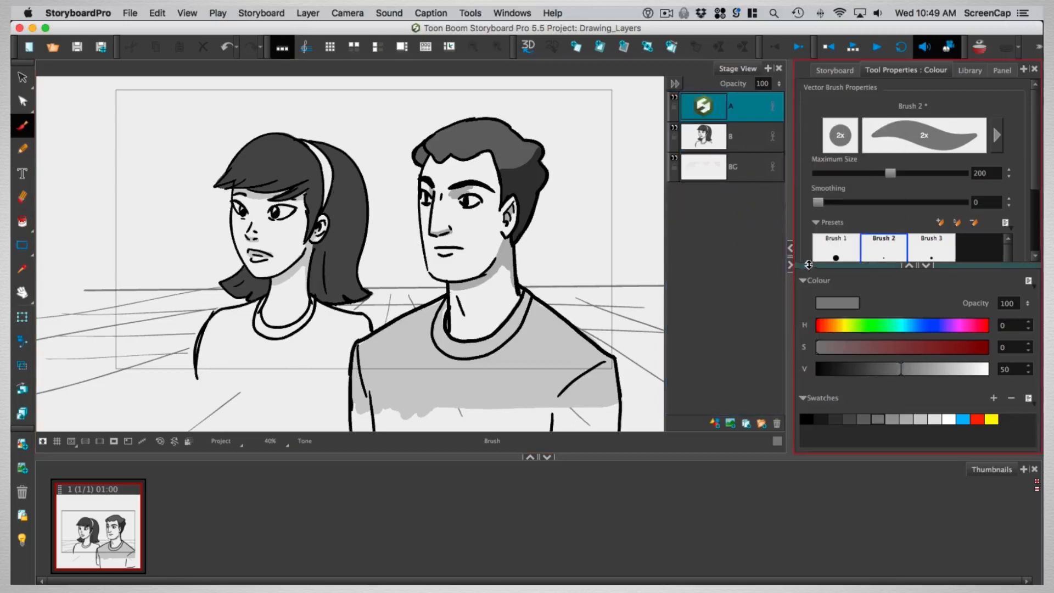
# Group layers A and B together and name the group Characters
pyautogui.click(717, 249)
pyautogui.click(751, 144)
pyautogui.keyDown('shift'); pyautogui.click(749, 113); pyautogui.keyUp('shift')
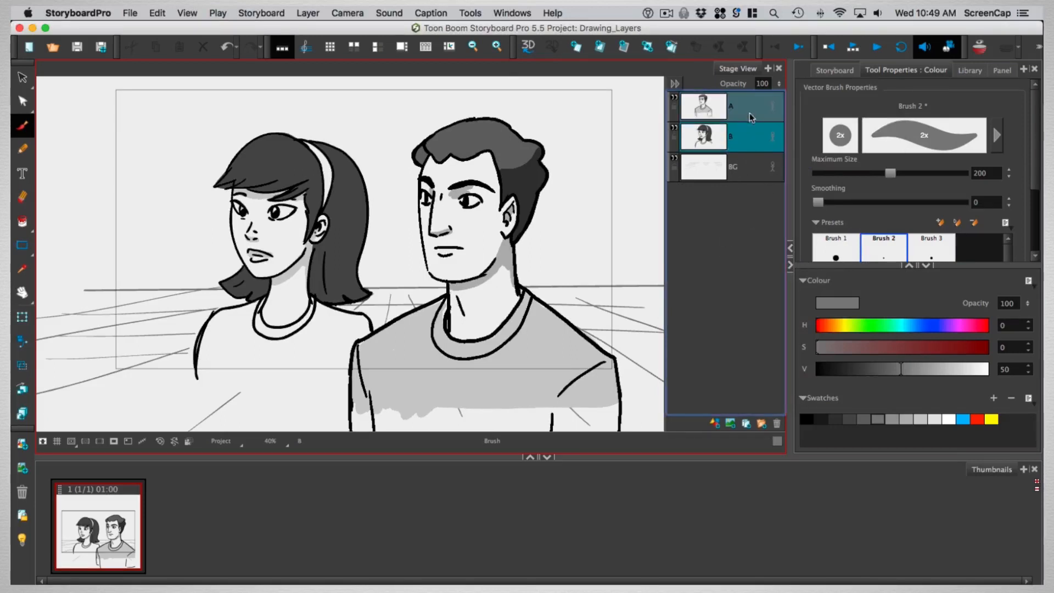
pyautogui.click(762, 422)
pyautogui.doubleClick(731, 113)
pyautogui.write('Characters')
pyautogui.press('Return')
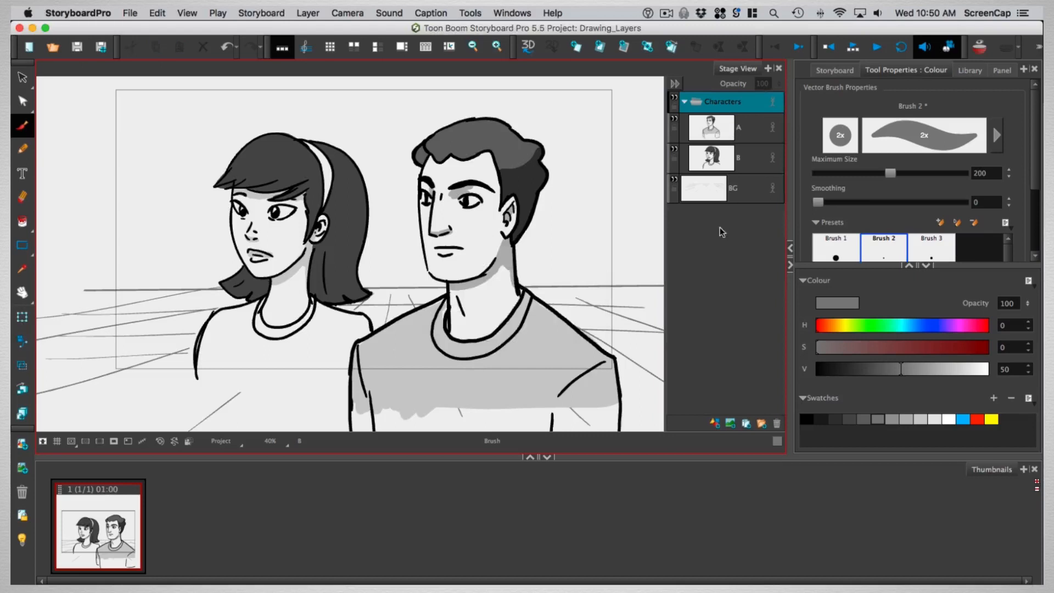
# Move the BG layer into the Characters group and back out below it, and collapse the group
pyautogui.moveTo(713, 189); pyautogui.dragTo(735, 212)
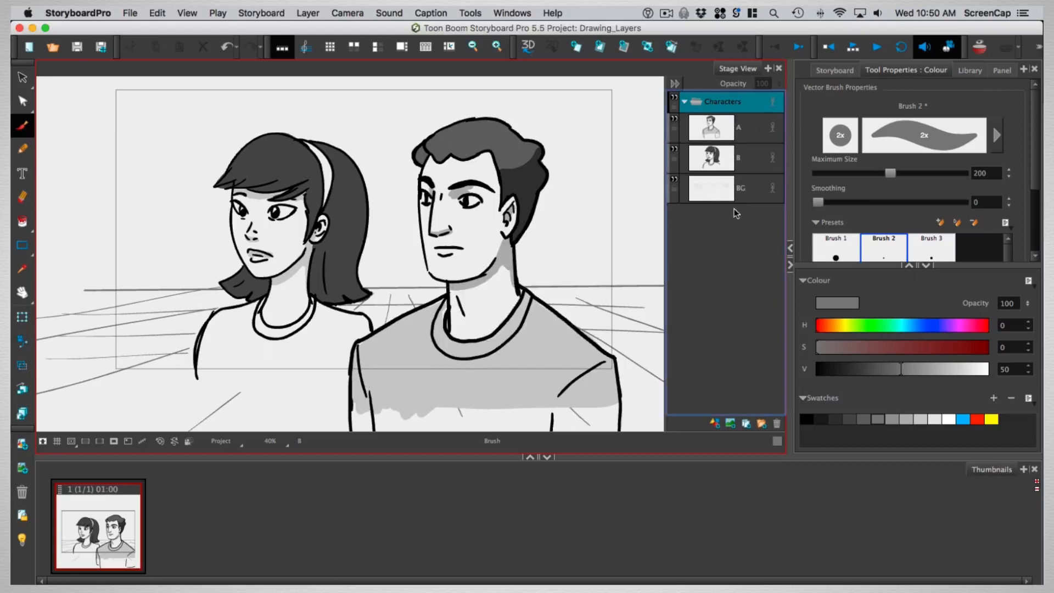
pyautogui.moveTo(714, 188); pyautogui.dragTo(679, 213)
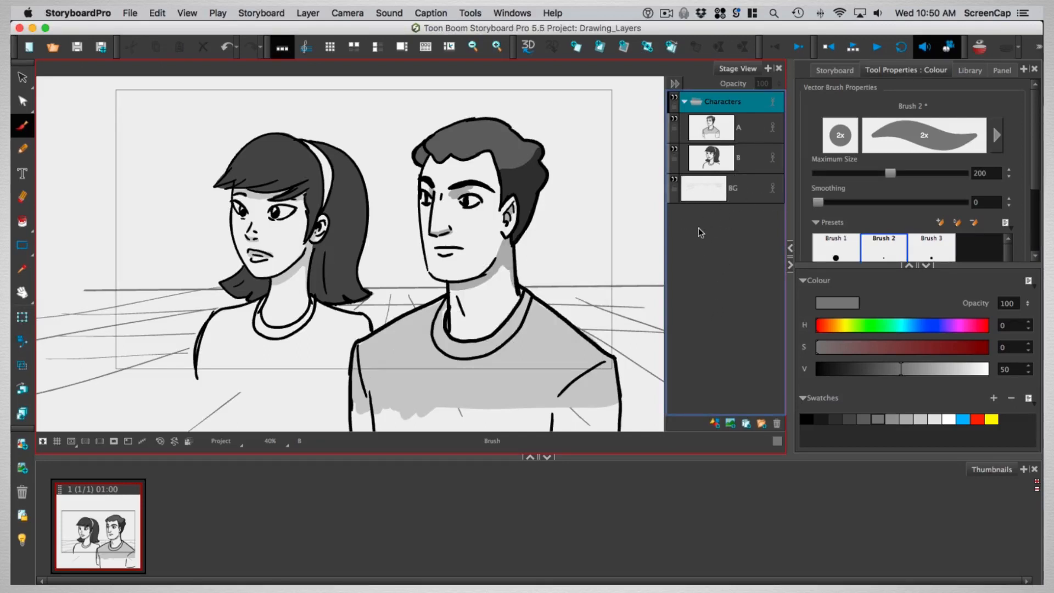
pyautogui.click(685, 102)
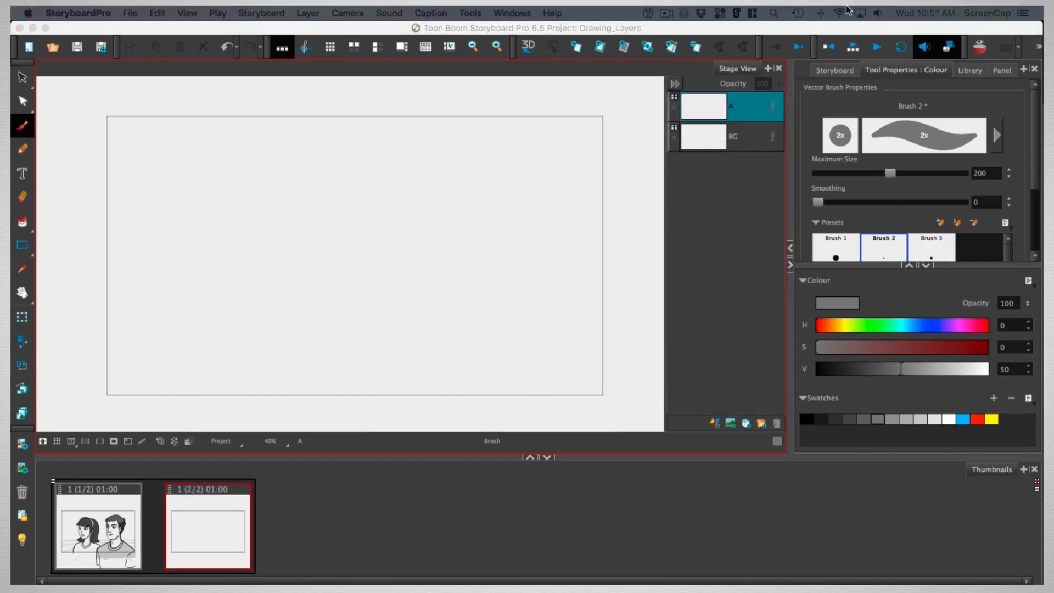
# Set the brush colour to black and delete layer A from the empty second panel
pyautogui.click(774, 33)
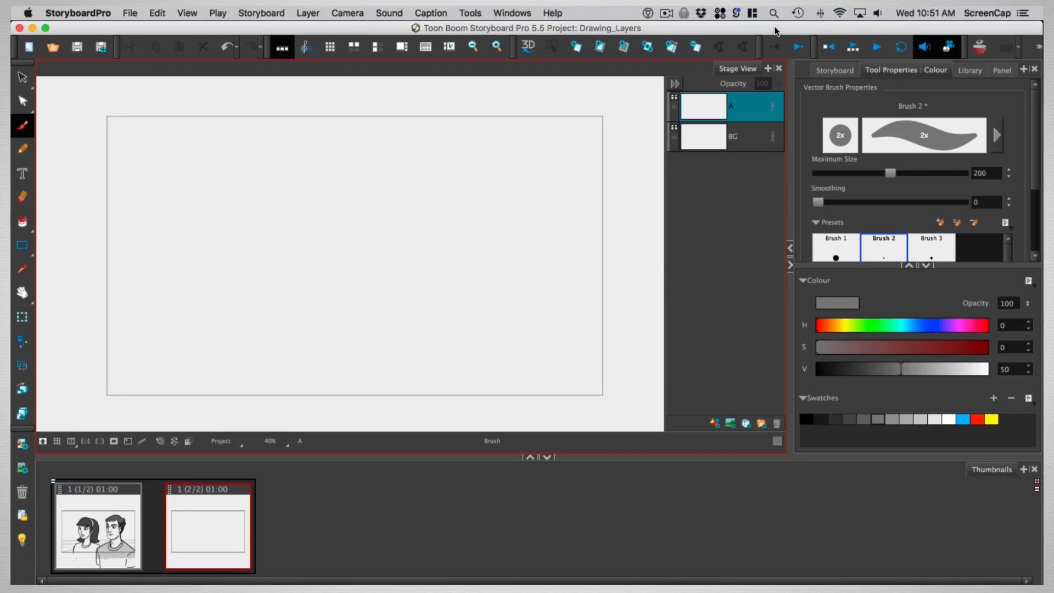
pyautogui.click(806, 418)
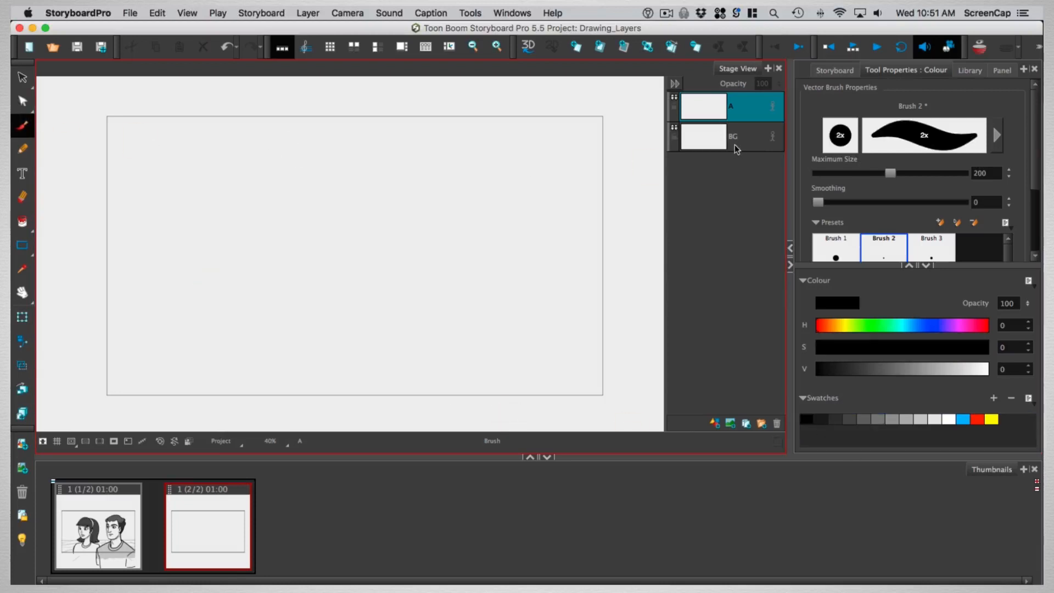
pyautogui.click(732, 114)
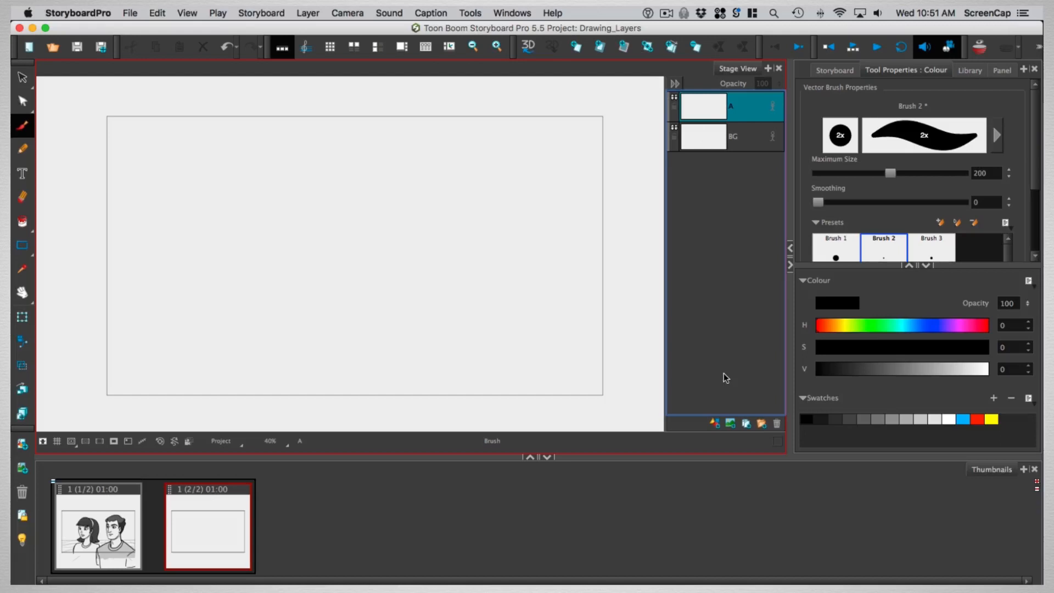
pyautogui.click(757, 426)
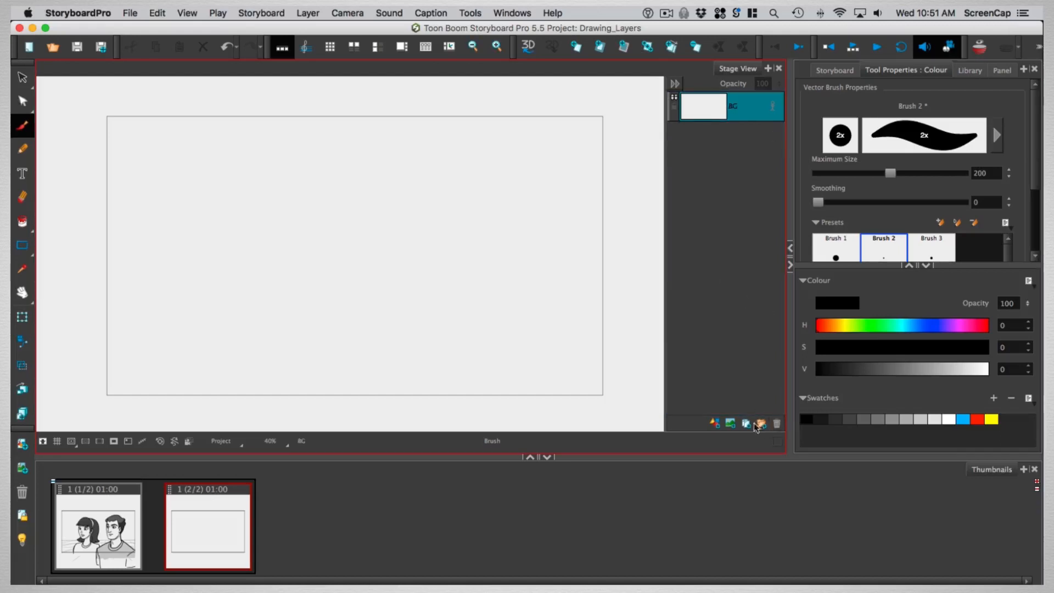
# Add a new vector layer above BG and name it Lines
pyautogui.click(715, 423)
pyautogui.doubleClick(736, 107)
pyautogui.write('Lines')
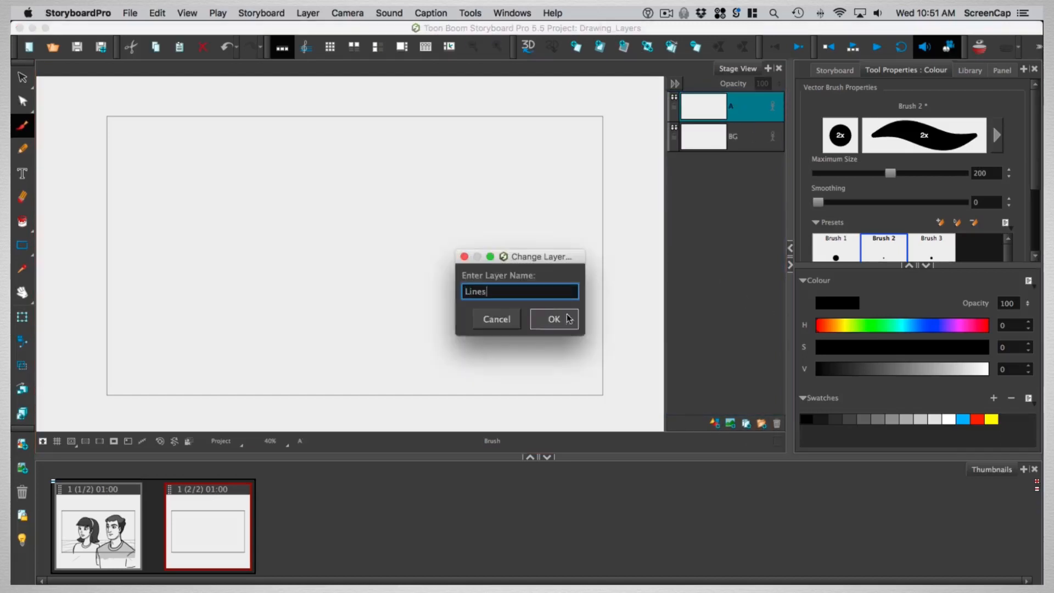
pyautogui.click(574, 318)
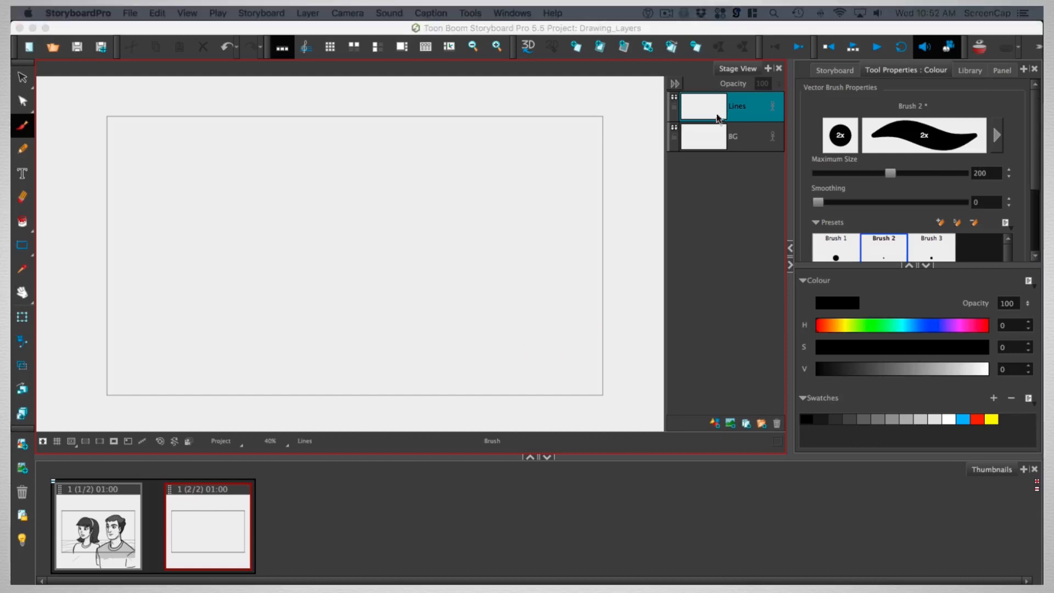
# Add a new bitmap layer named Tones between the Lines and BG layers
pyautogui.click(730, 423)
pyautogui.click(739, 147)
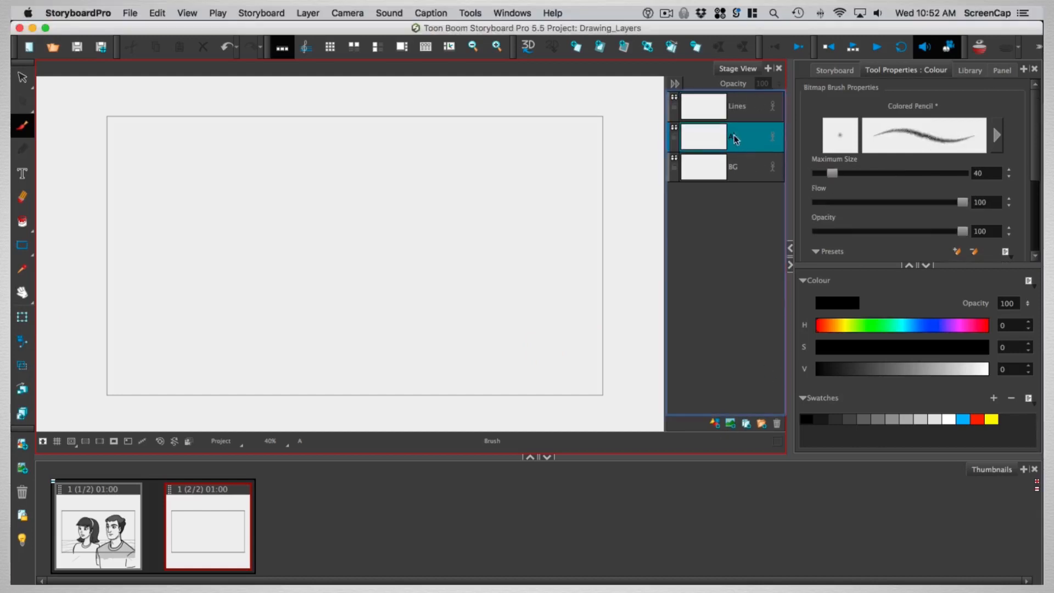
pyautogui.doubleClick(732, 141)
pyautogui.write('Tones')
pyautogui.click(558, 318)
# Group the Lines and Tones layers and name the group Character, leaving the BG layer's name as it is
pyautogui.click(761, 422)
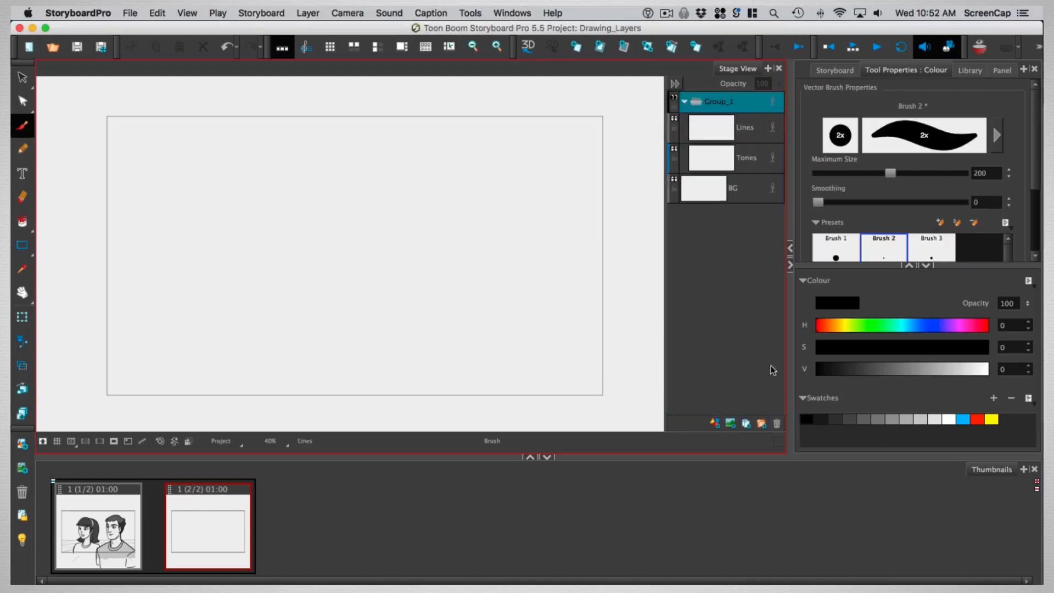
pyautogui.doubleClick(725, 103)
pyautogui.write('Character')
pyautogui.click(571, 313)
pyautogui.click(723, 104)
pyautogui.doubleClick(719, 228)
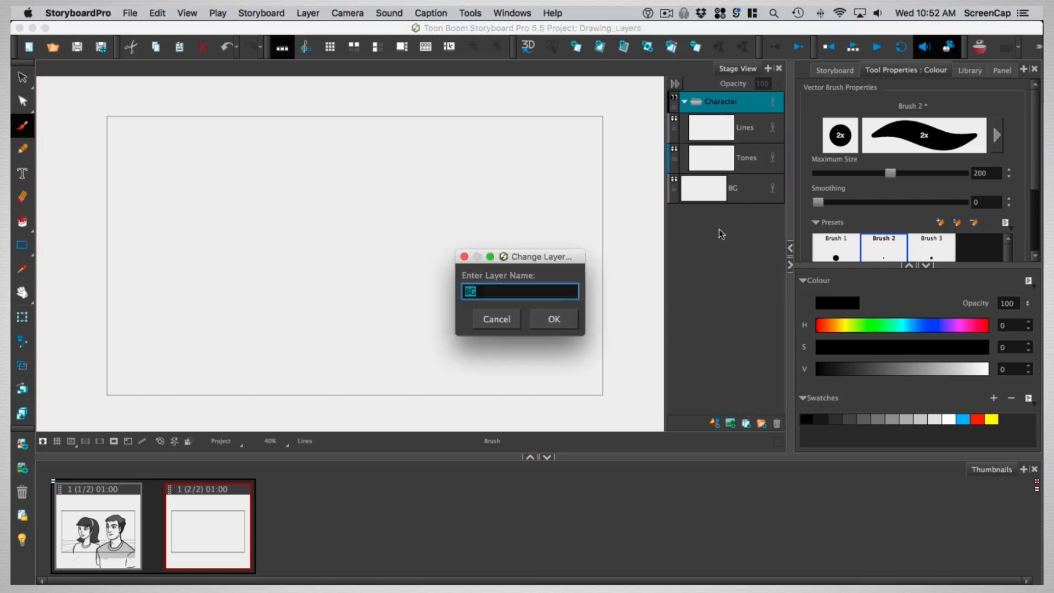
pyautogui.click(511, 318)
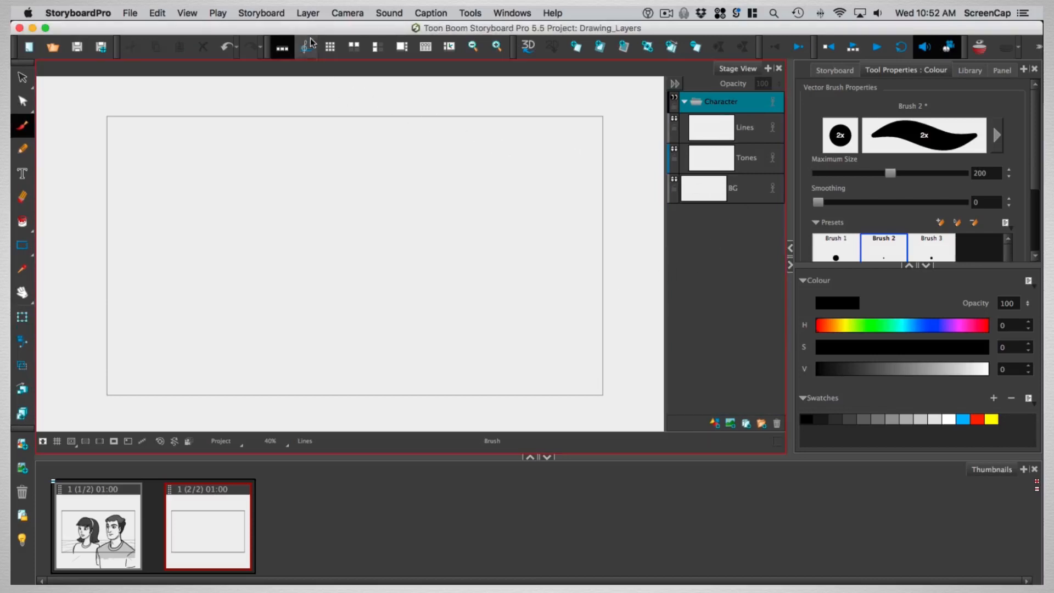
# Set the current layer layout as the default and add a new panel after the second one
pyautogui.click(306, 16)
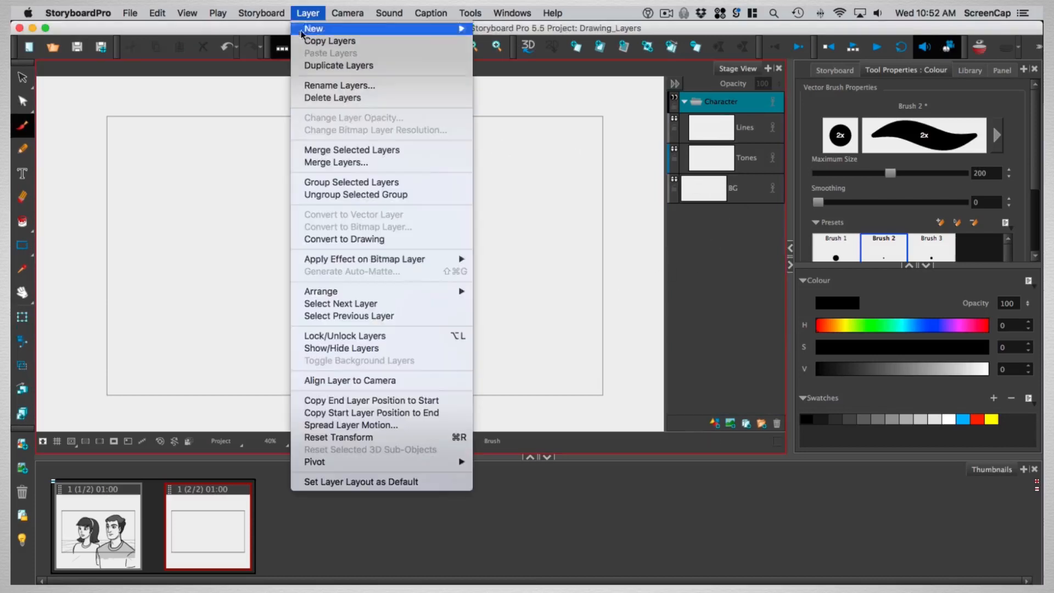
pyautogui.click(376, 483)
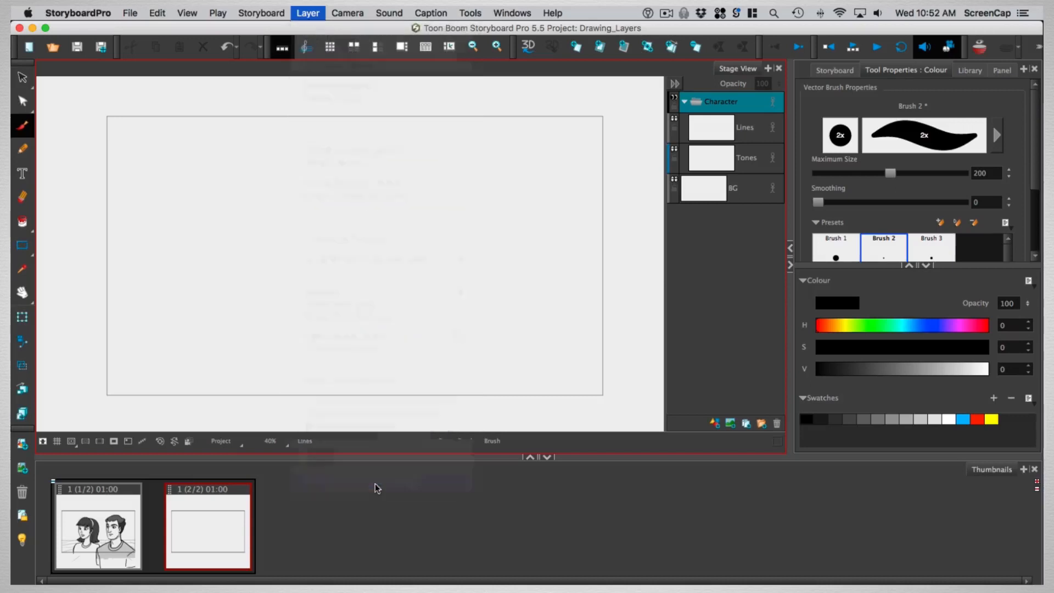
pyautogui.click(580, 51)
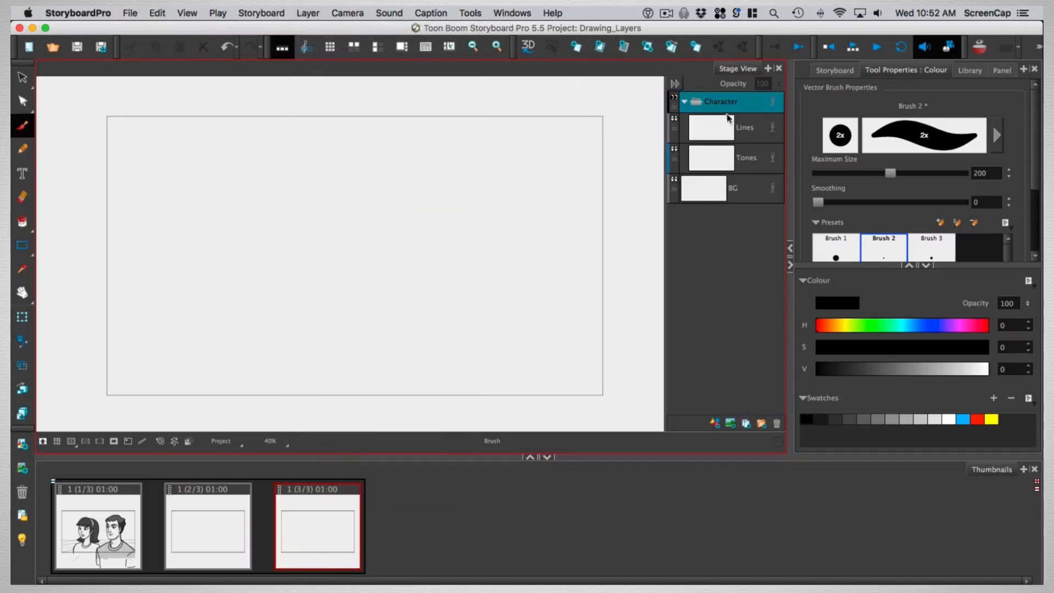